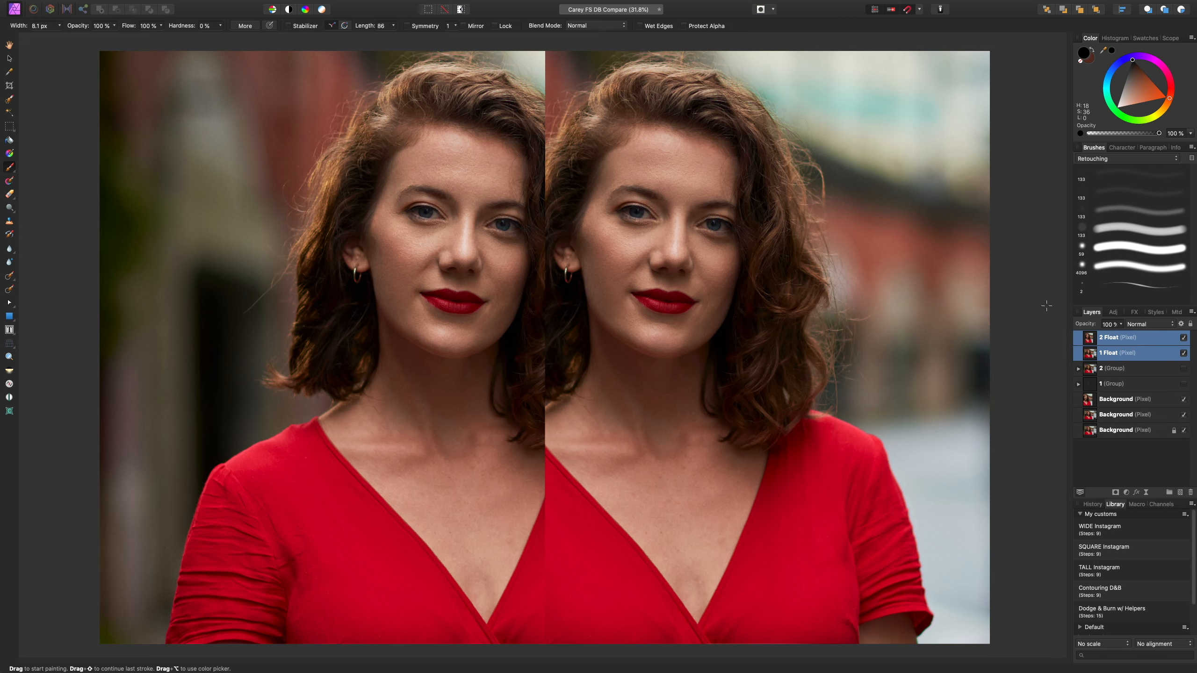
# Compare the two retouched portraits side by side, examining the facial tones at progressively closer magnification.
pyautogui.press('super+equal')
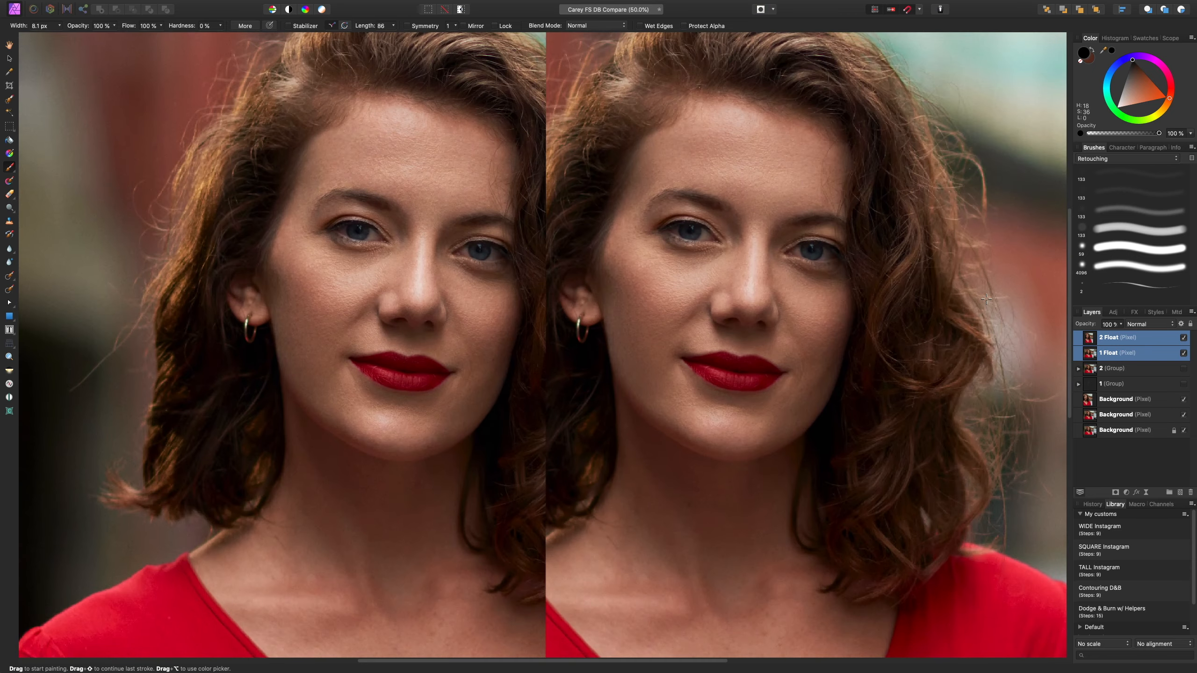
pyautogui.hscroll(2, 986, 299)
pyautogui.hscroll(-1, 986, 299)
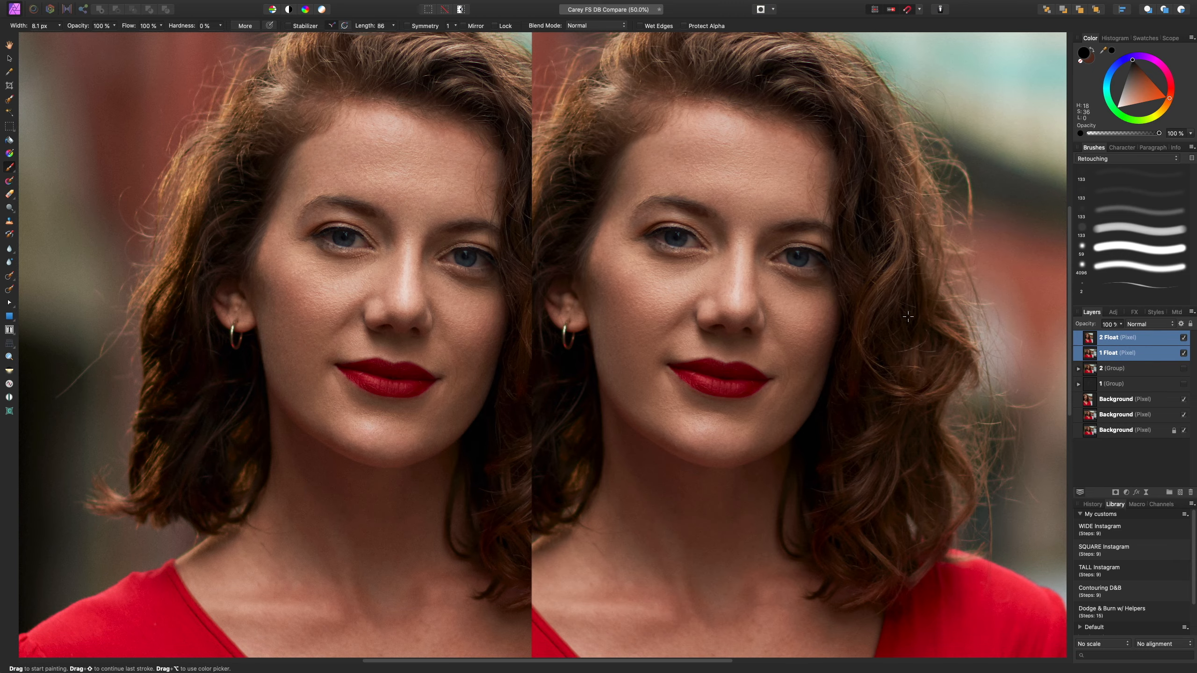
pyautogui.press('super+0')
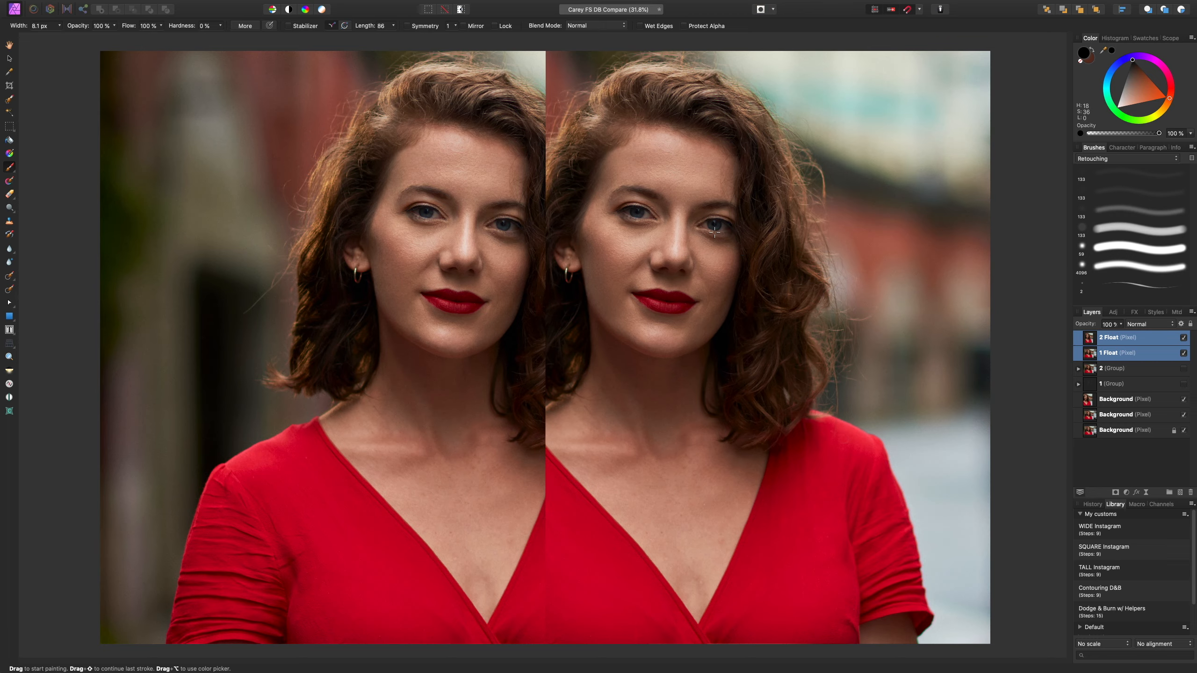
pyautogui.press('super+equal')
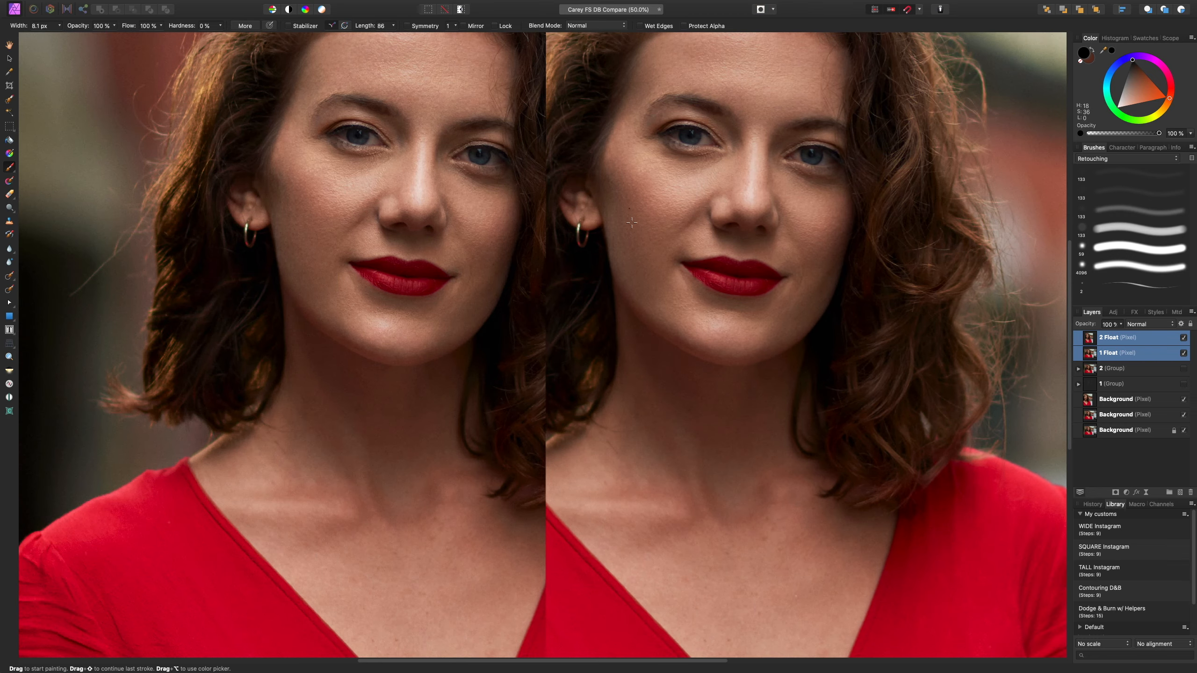
pyautogui.moveTo(736, 211); pyautogui.dragTo(726, 304)
pyautogui.press('super+equal')
pyautogui.moveTo(824, 218)
pyautogui.mouseDown()
pyautogui.moveTo(771, 227)
pyautogui.moveTo(780, 255)
pyautogui.mouseUp()
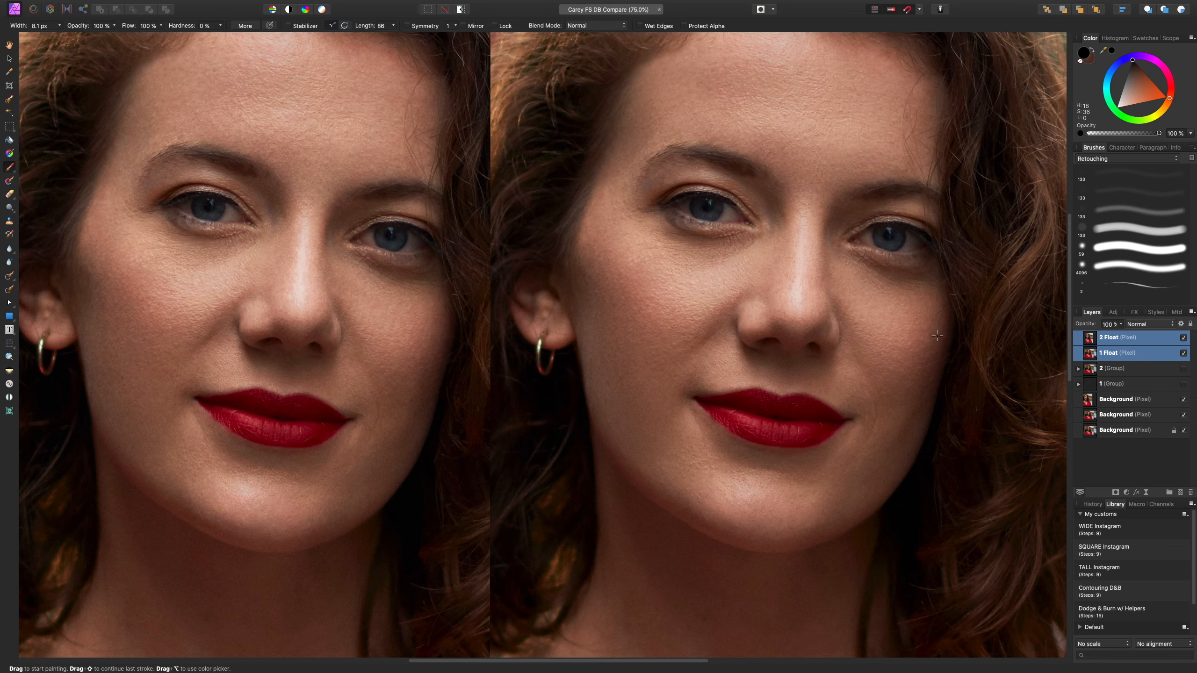
pyautogui.press('super+equal')
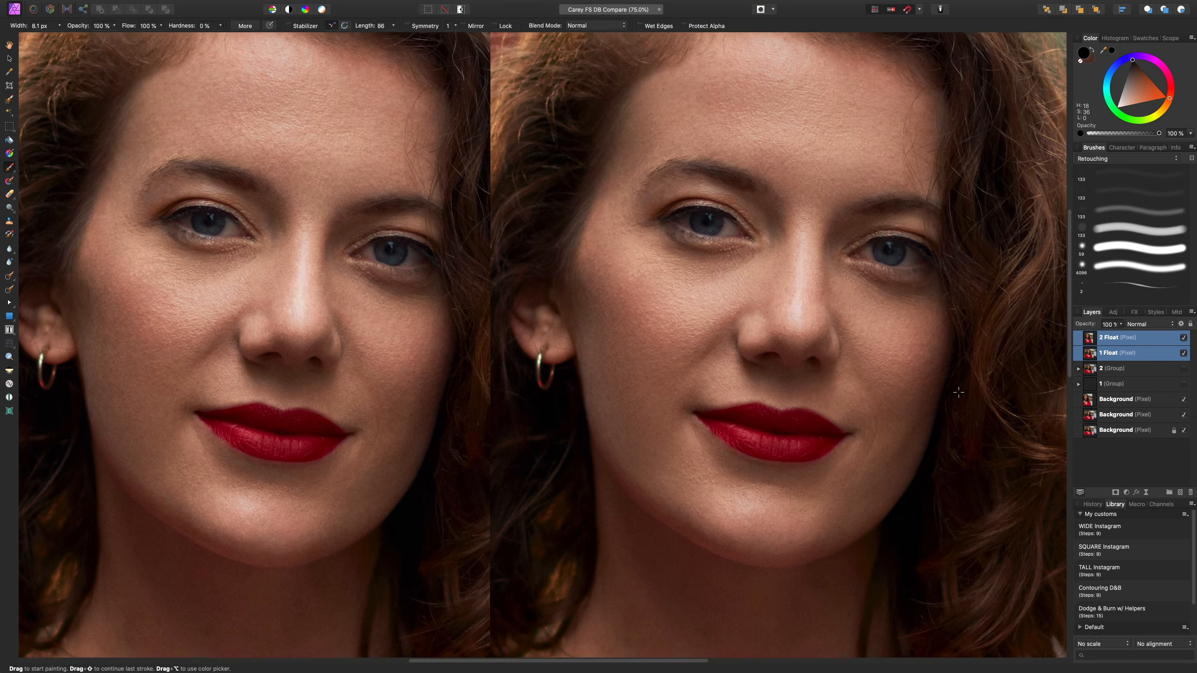
# Examine the skin texture around the eyes, nose, cheeks and lips in both portrait versions.
pyautogui.hscroll(-5, 893, 356)
pyautogui.press('super+equal')
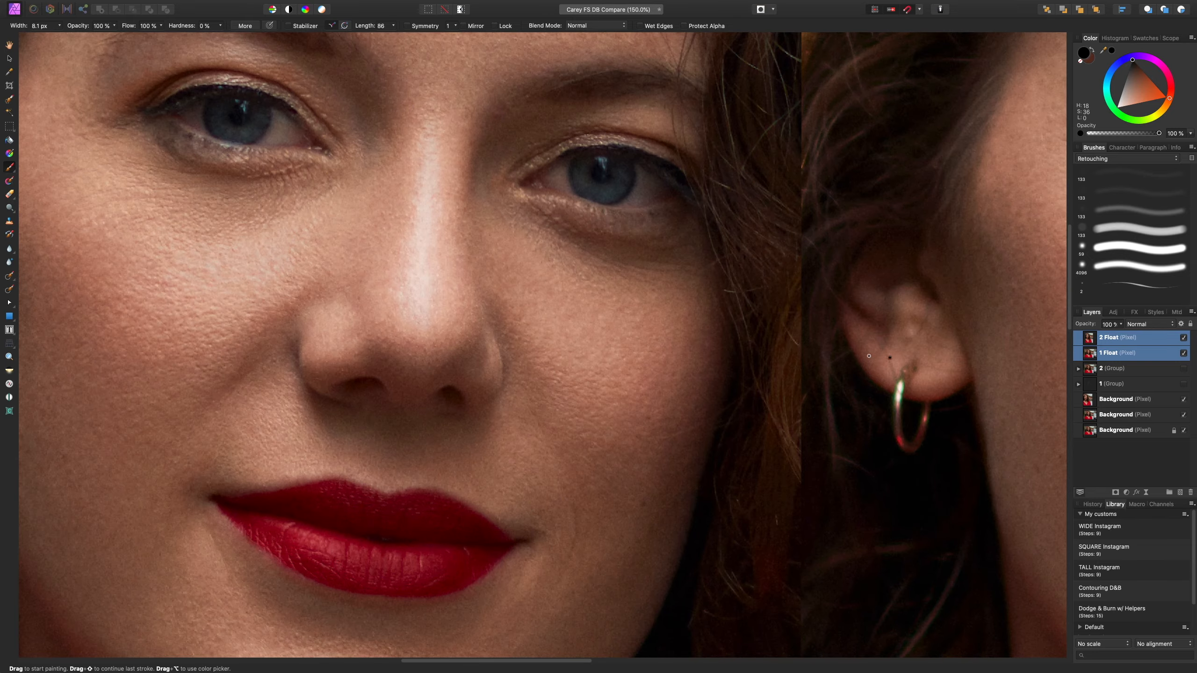
pyautogui.hscroll(-3, 884, 357)
pyautogui.hscroll(1, 846, 350)
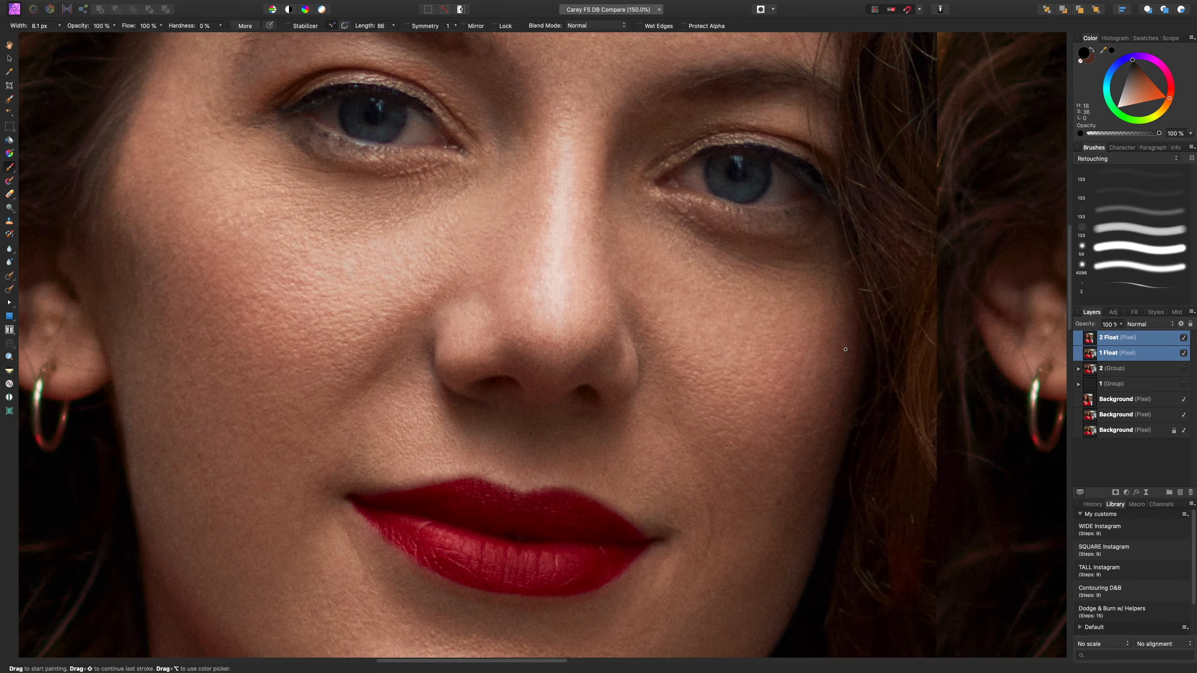
pyautogui.hscroll(10, 845, 350)
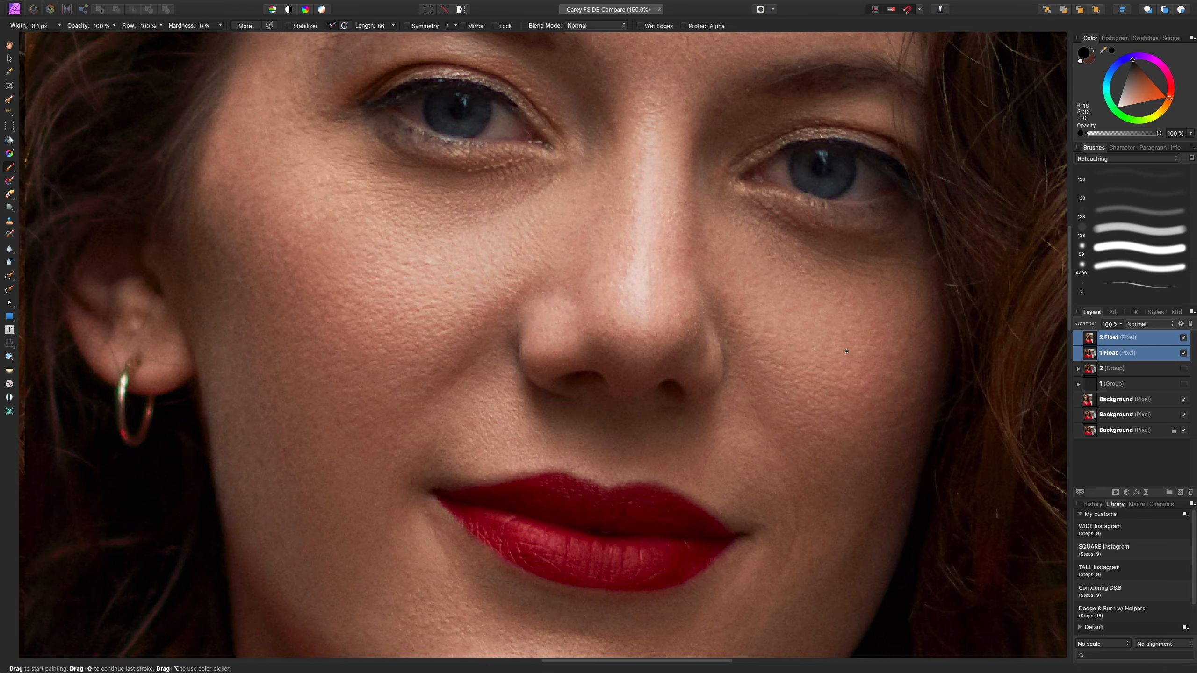
pyautogui.press('super+minus')
pyautogui.press('super+minus')
pyautogui.scroll(-2, 846, 350)
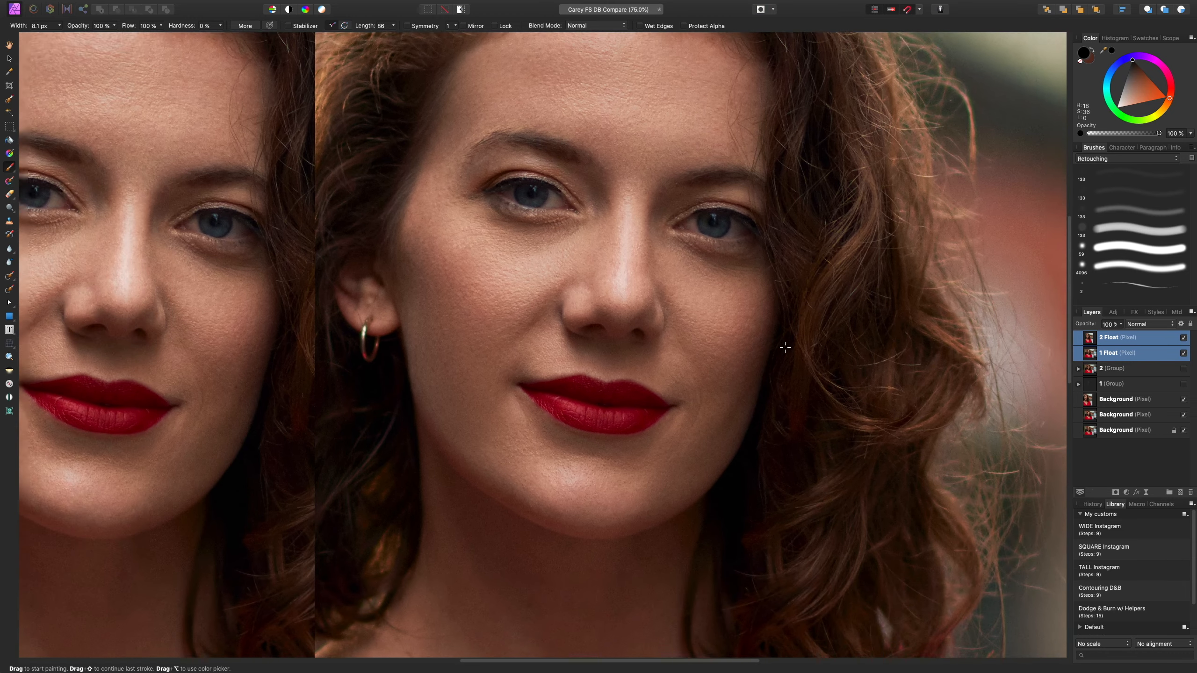
pyautogui.press('super+minus')
pyautogui.hscroll(-3, 830, 350)
pyautogui.scroll(-3, 804, 349)
pyautogui.hscroll(-3, 804, 349)
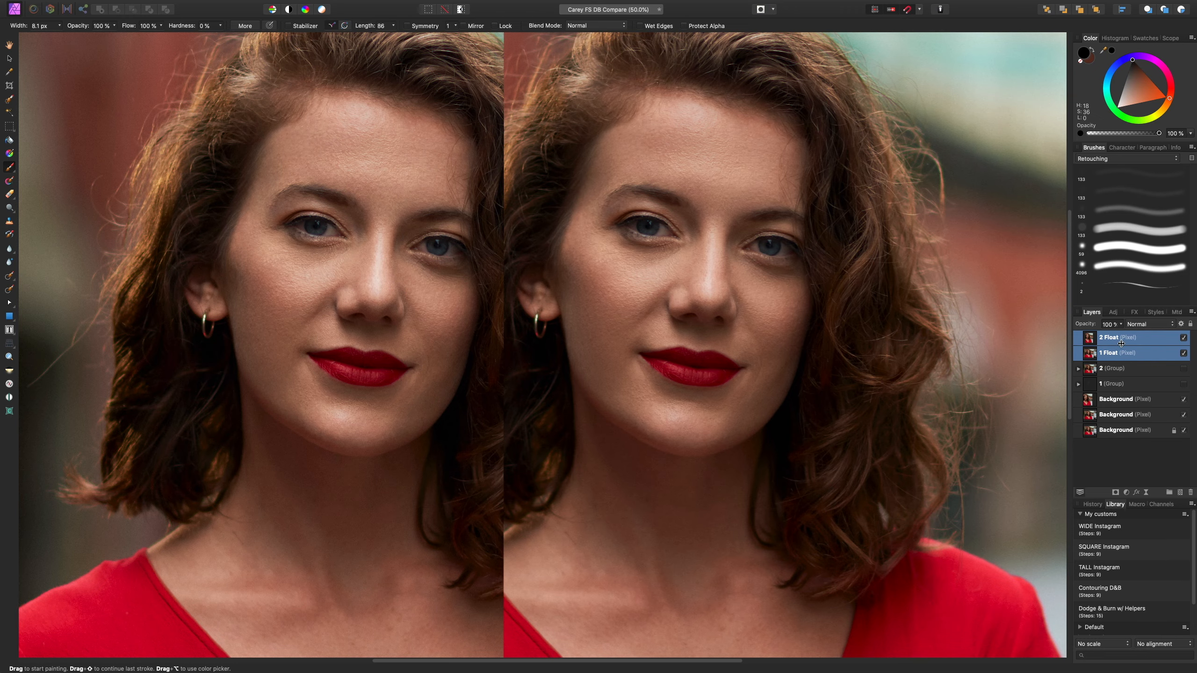
# Hide the 2 Float and 1 Float layers to view the unretouched portraits, and show both layers again.
pyautogui.click(1184, 338)
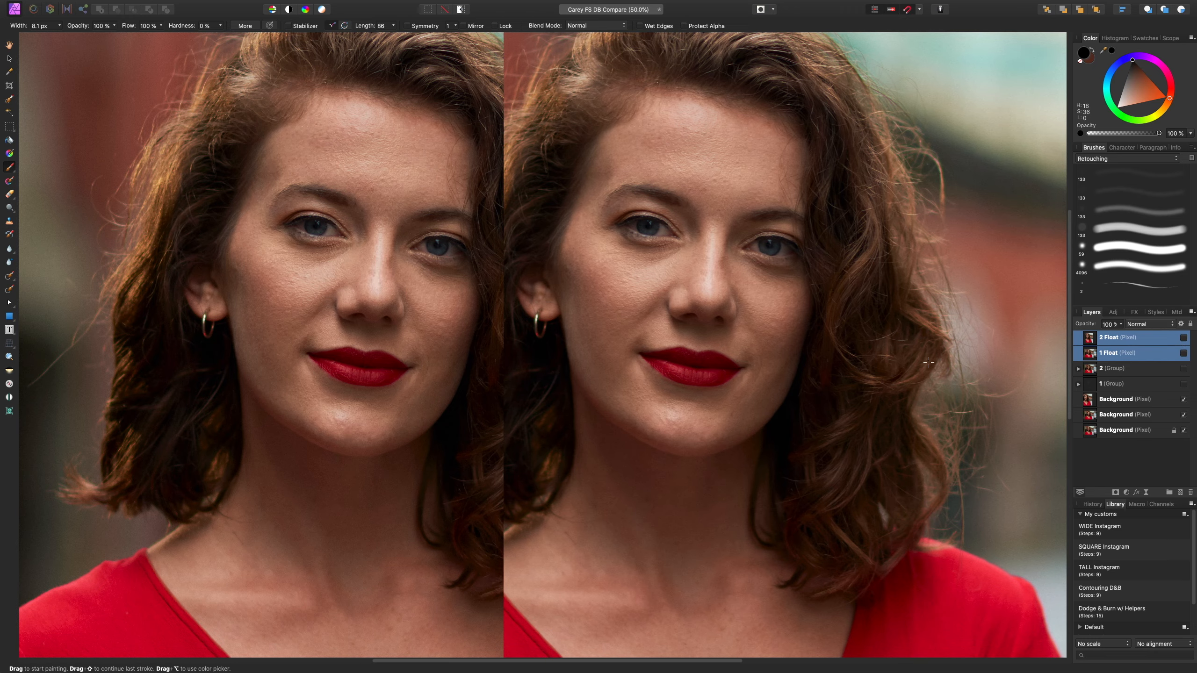
pyautogui.hscroll(-3, 931, 361)
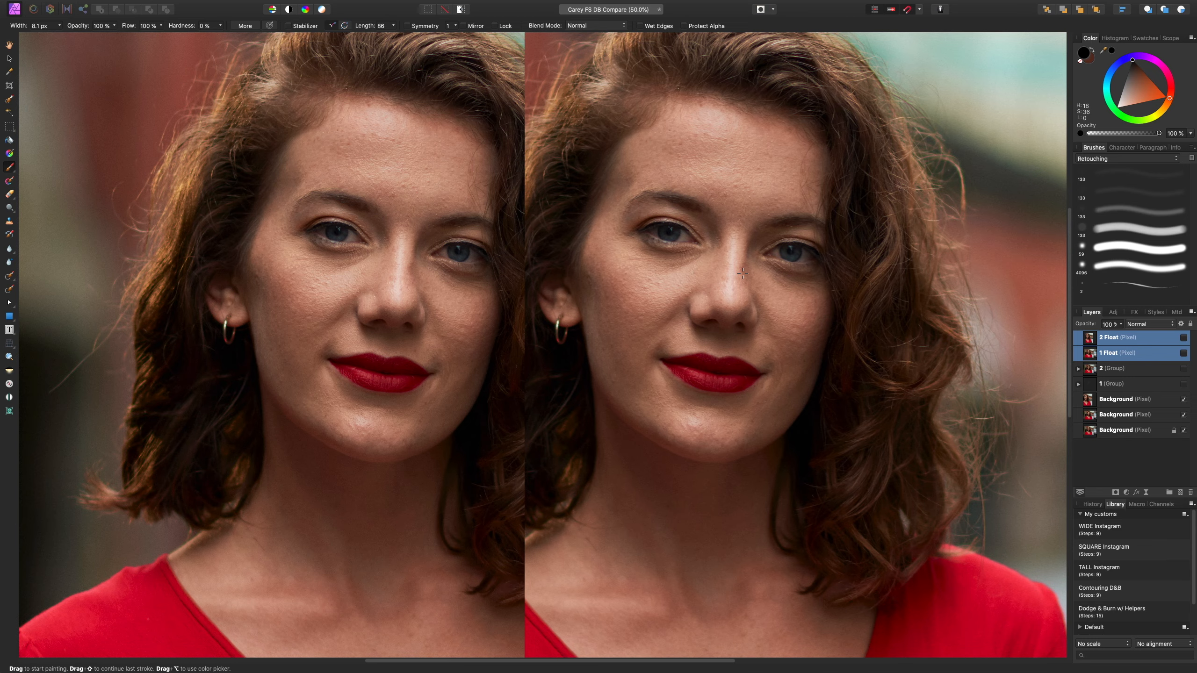
pyautogui.click(1184, 338)
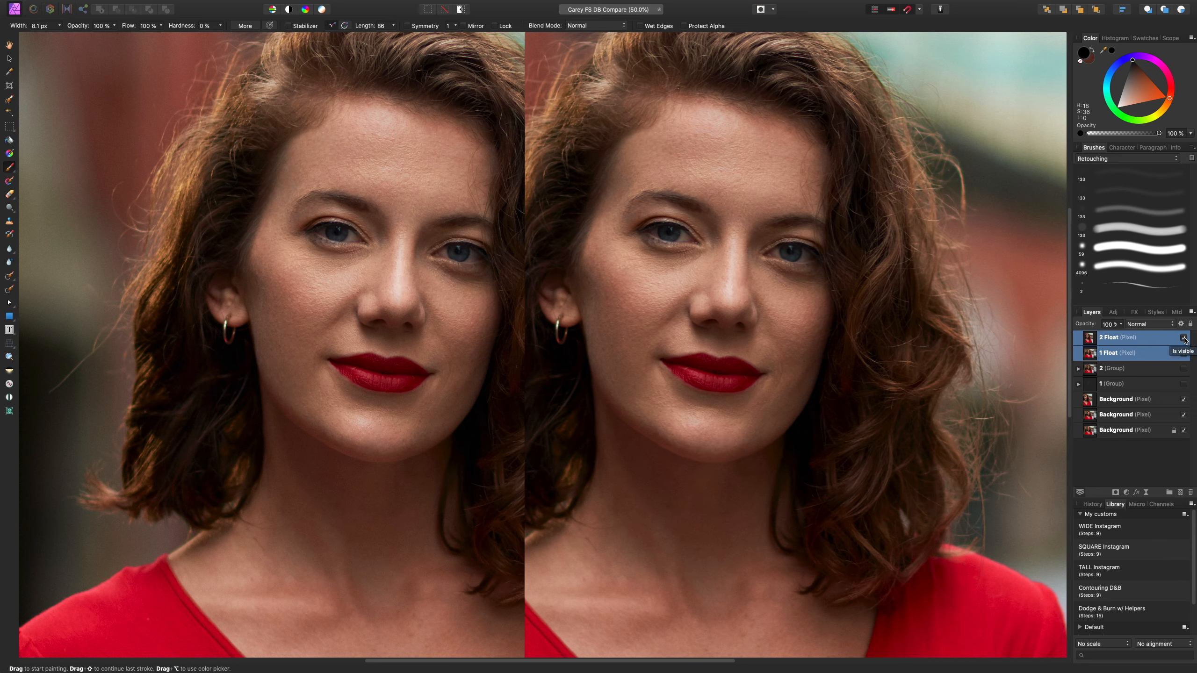
# Toggle the 2 Float and 1 Float layers' visibility to compare skin detail before and after retouching in close-up.
pyautogui.press('super+equal')
pyautogui.press('super+equal')
pyautogui.hscroll(4, 888, 337)
pyautogui.scroll(3, 888, 338)
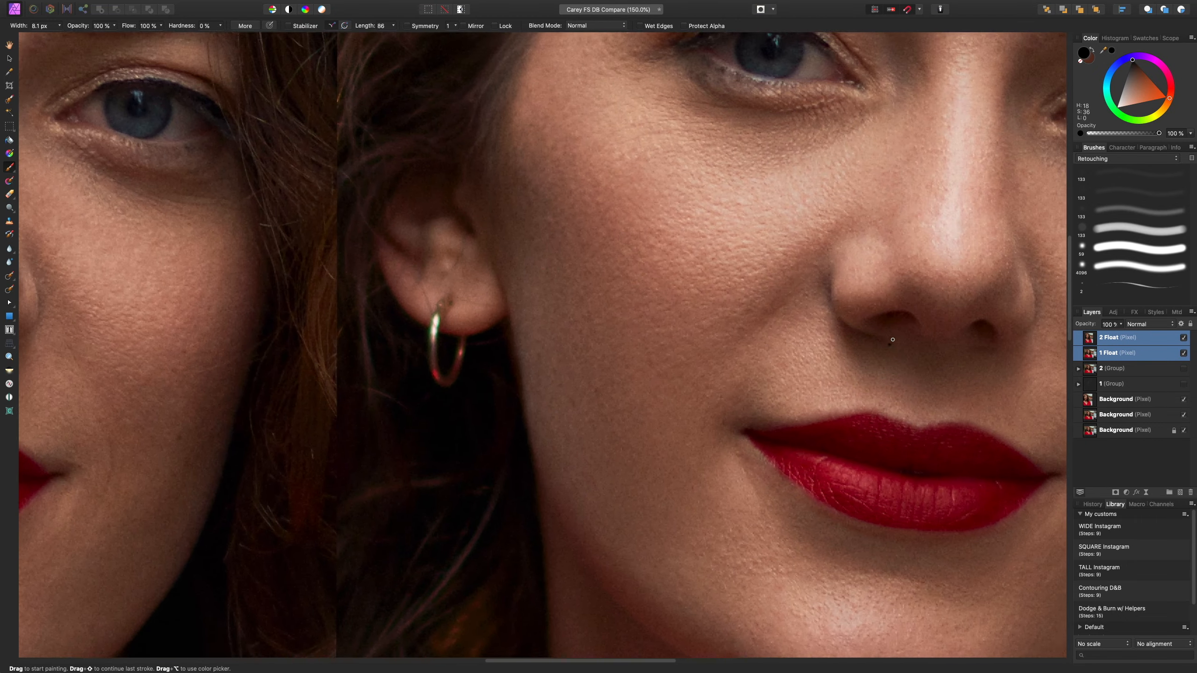
pyautogui.click(1184, 338)
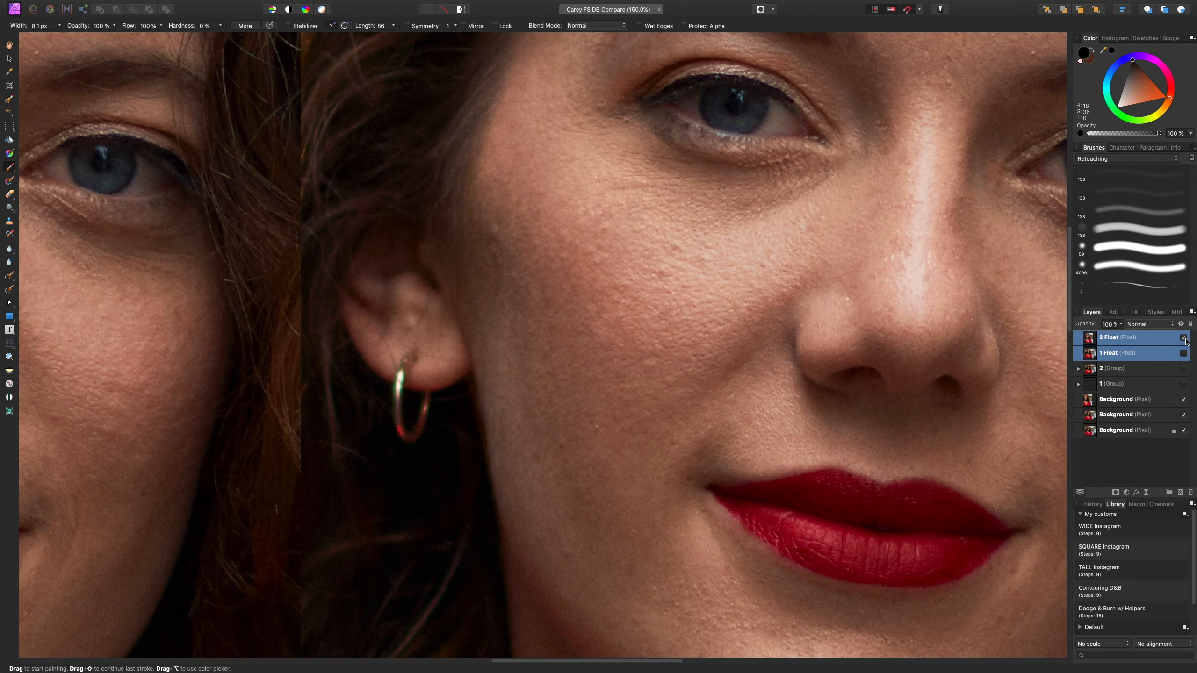
pyautogui.click(1186, 338)
pyautogui.press('super+minus')
pyautogui.click(1186, 338)
pyautogui.click(1186, 339)
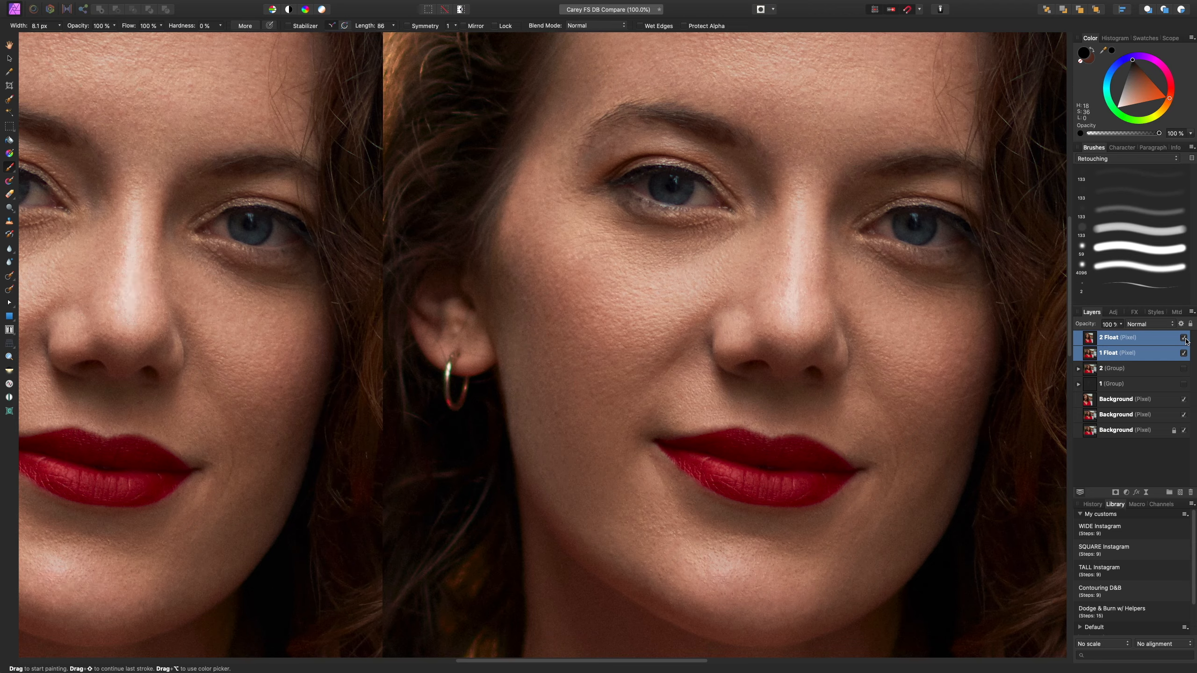
pyautogui.click(1184, 338)
pyautogui.click(1184, 338)
# Compare both full faces with and without the two Float layers, leaving the layers visible.
pyautogui.scroll(-2, 795, 342)
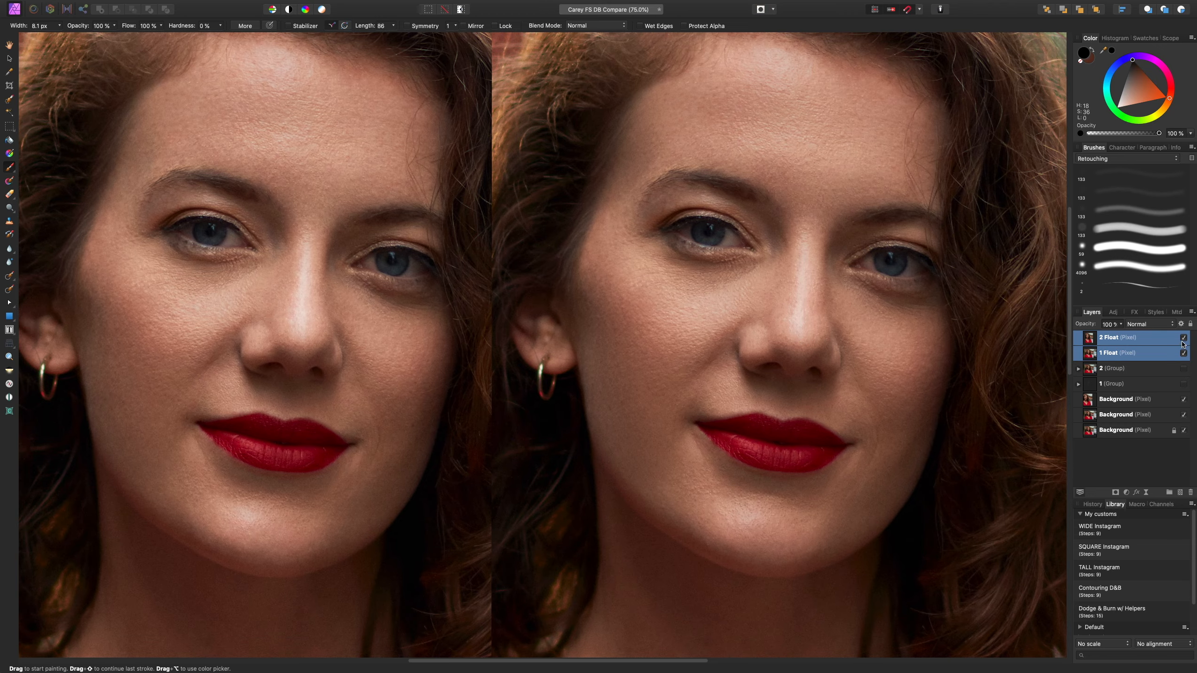
pyautogui.click(1184, 338)
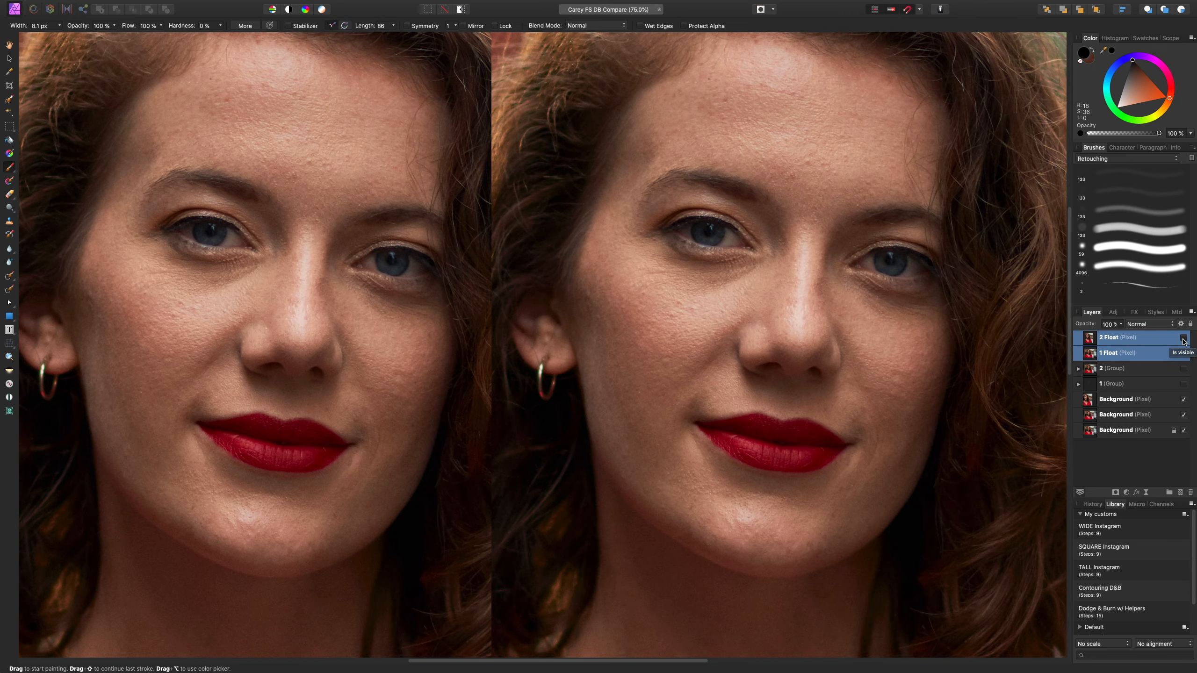
pyautogui.click(1184, 339)
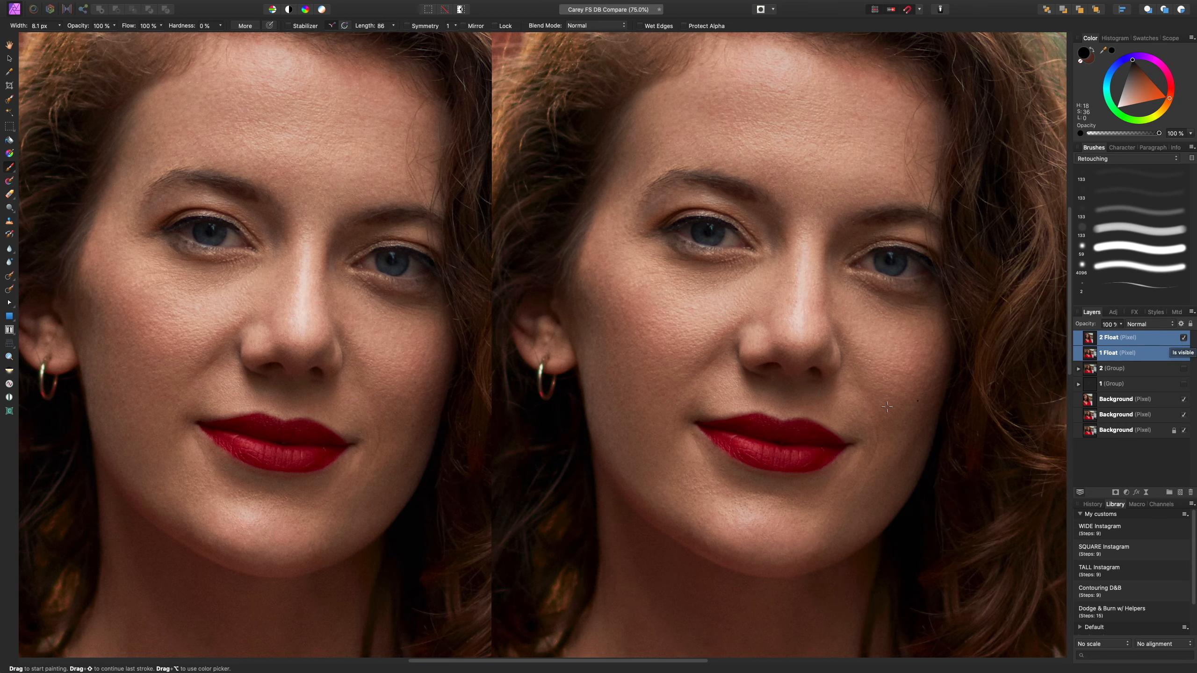
pyautogui.scroll(-2, 872, 411)
pyautogui.press('super+0')
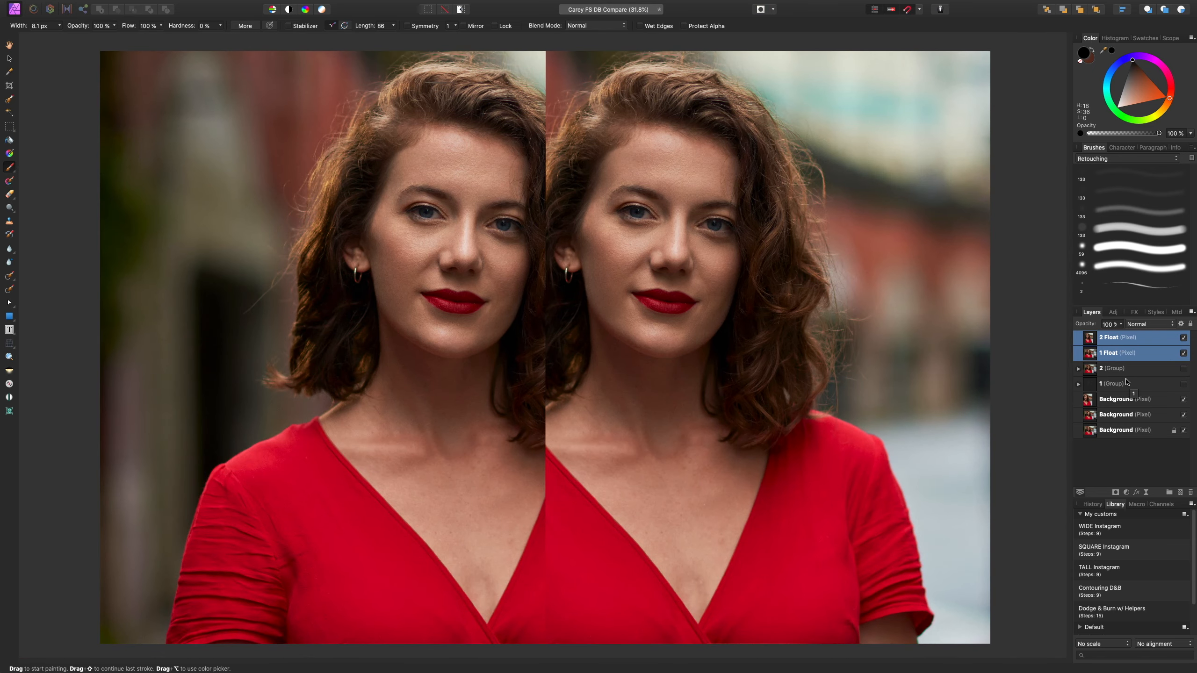
# Hide the two Float layers and the upper two Background layers, keeping the locked Background visible, and select group 2.
pyautogui.click(1184, 399)
pyautogui.click(1184, 414)
pyautogui.click(1185, 352)
pyautogui.click(1184, 353)
pyautogui.click(1112, 373)
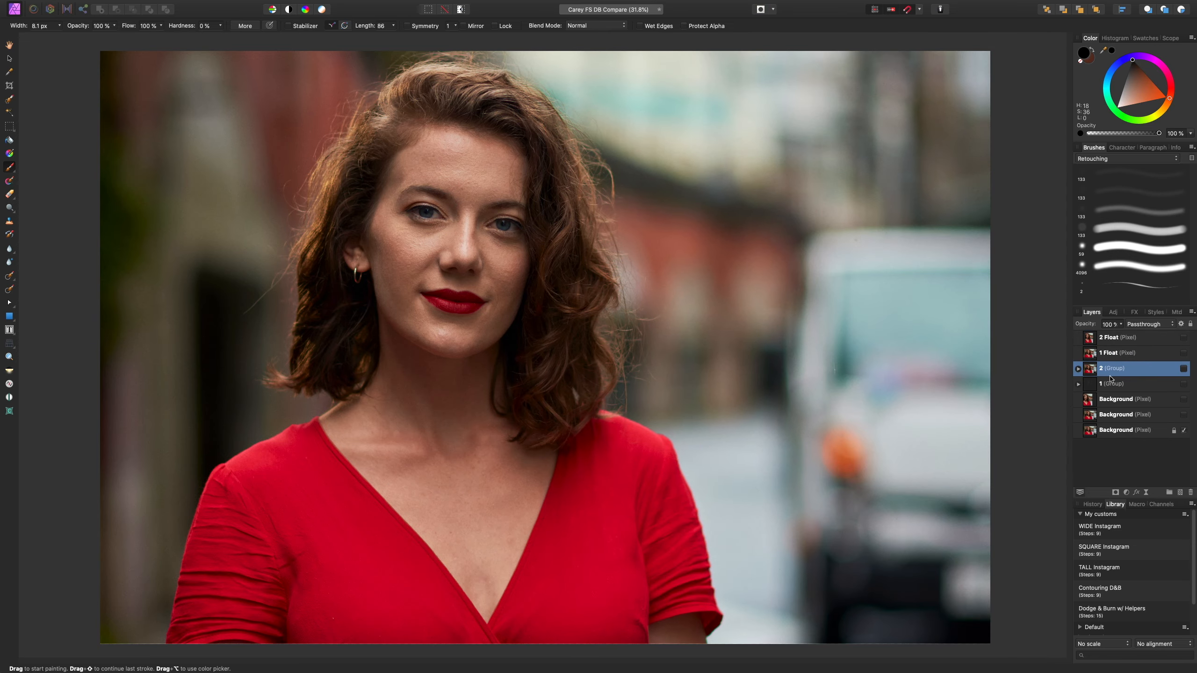
# Show and hide group 1 and group 2 one at a time to compare each retouch with the original face.
pyautogui.hscroll(-2, 618, 373)
pyautogui.press('super+plus')
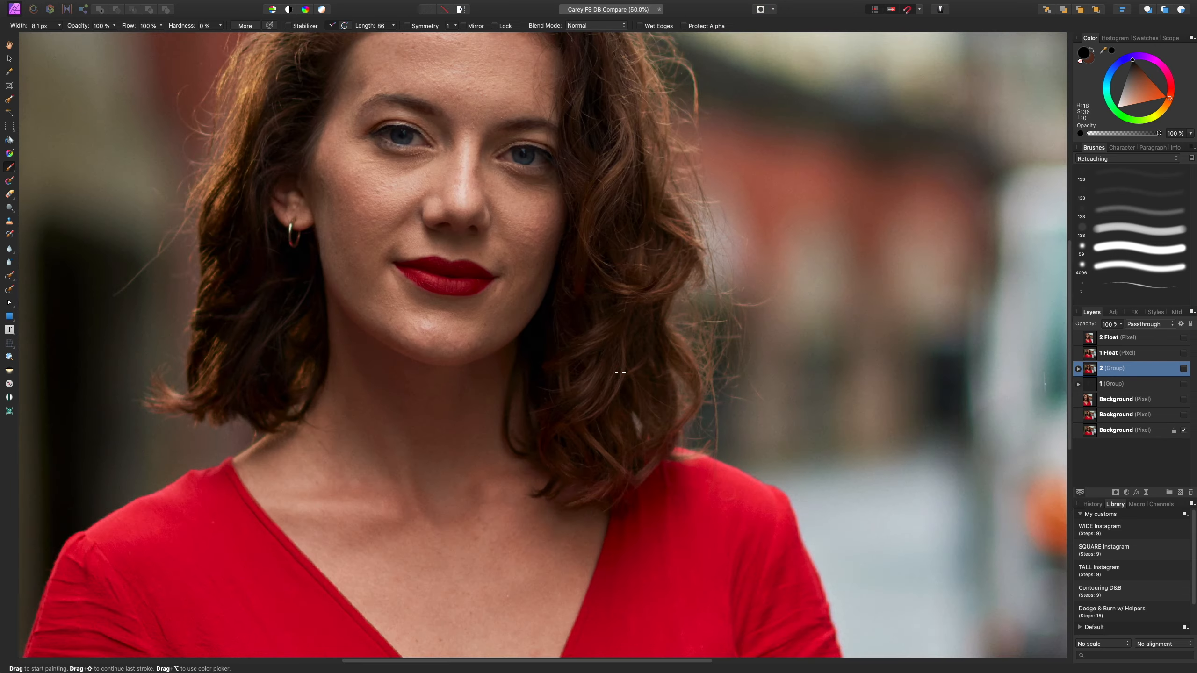
pyautogui.scroll(3, 620, 373)
pyautogui.scroll(3, 621, 373)
pyautogui.hscroll(-2, 620, 372)
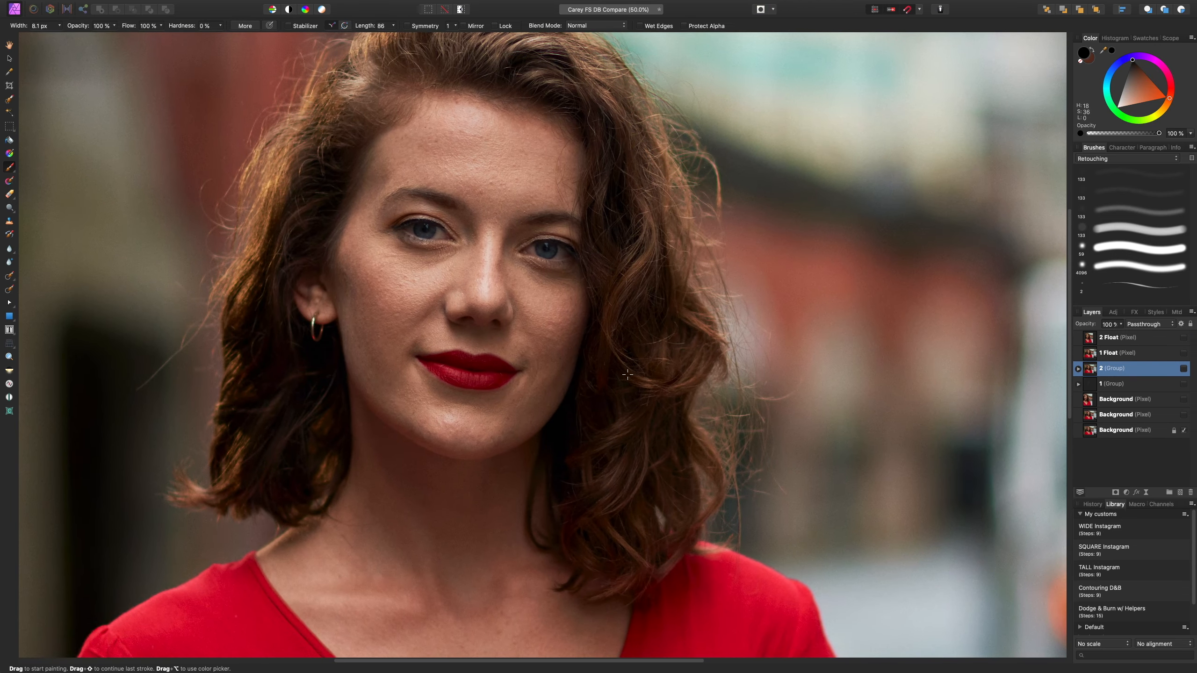
pyautogui.click(1166, 389)
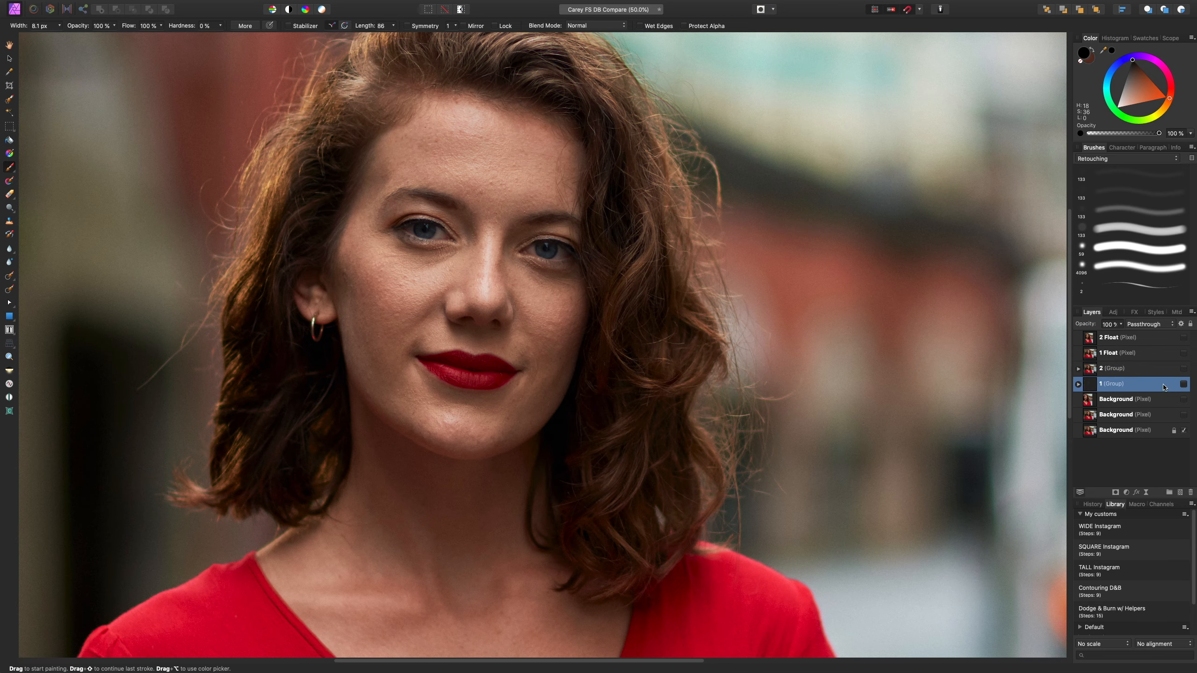
pyautogui.click(1184, 385)
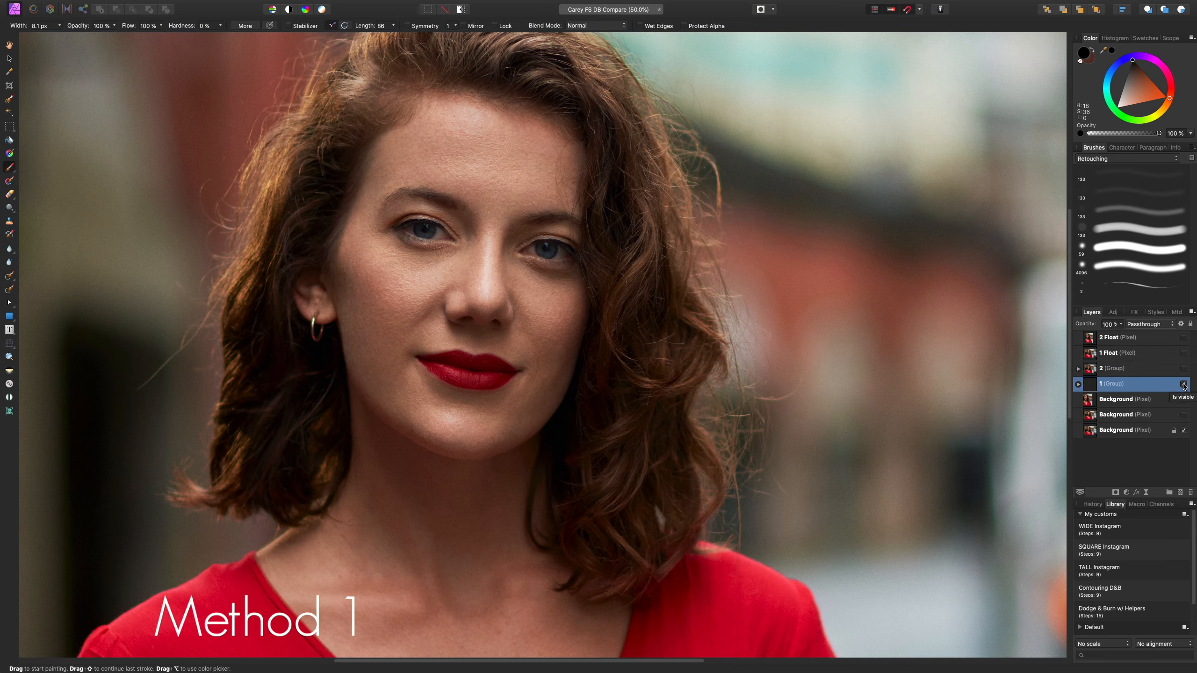
pyautogui.click(1184, 385)
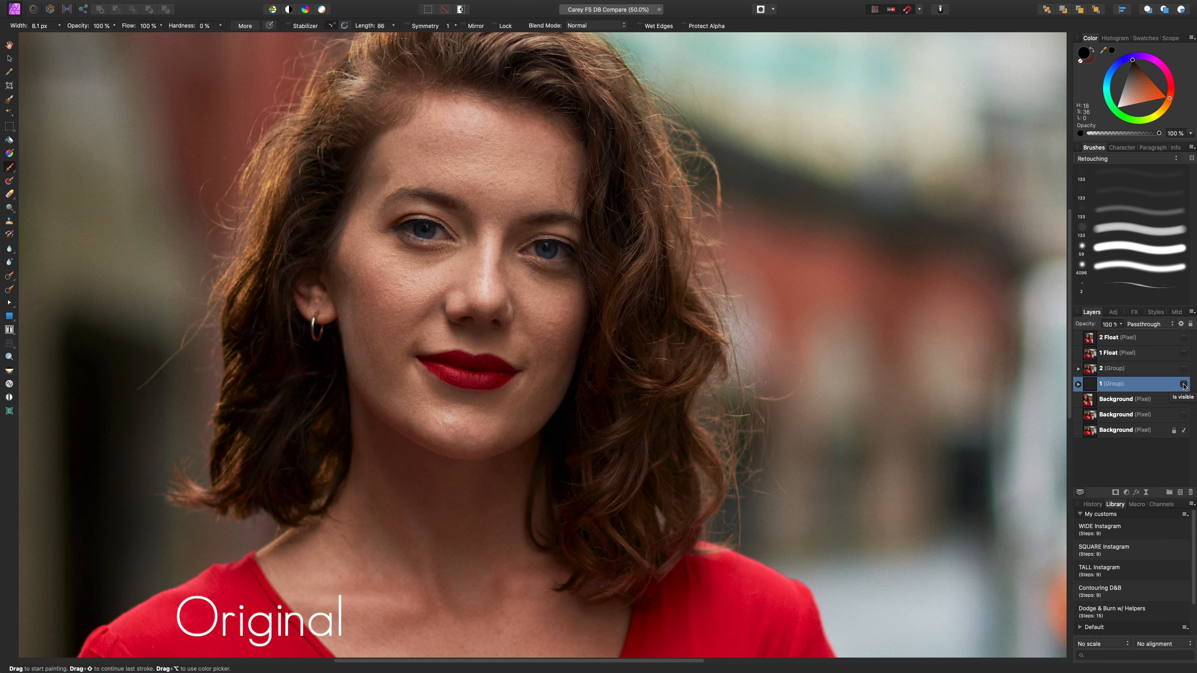
pyautogui.click(1184, 369)
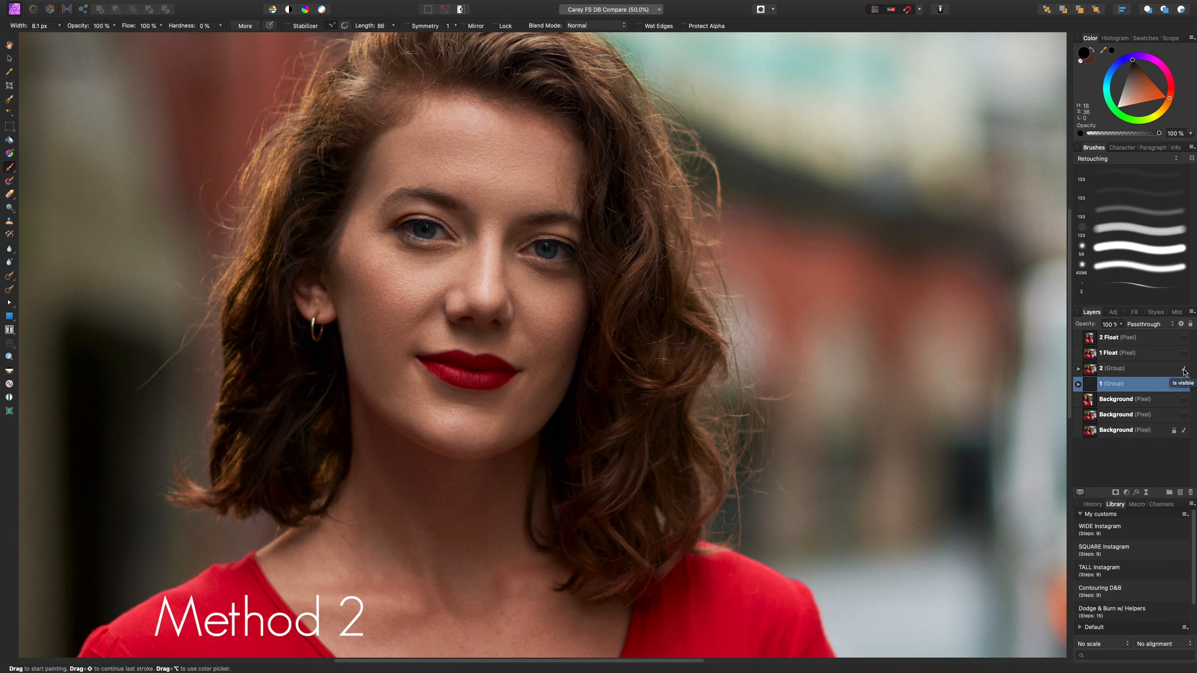
pyautogui.click(1185, 370)
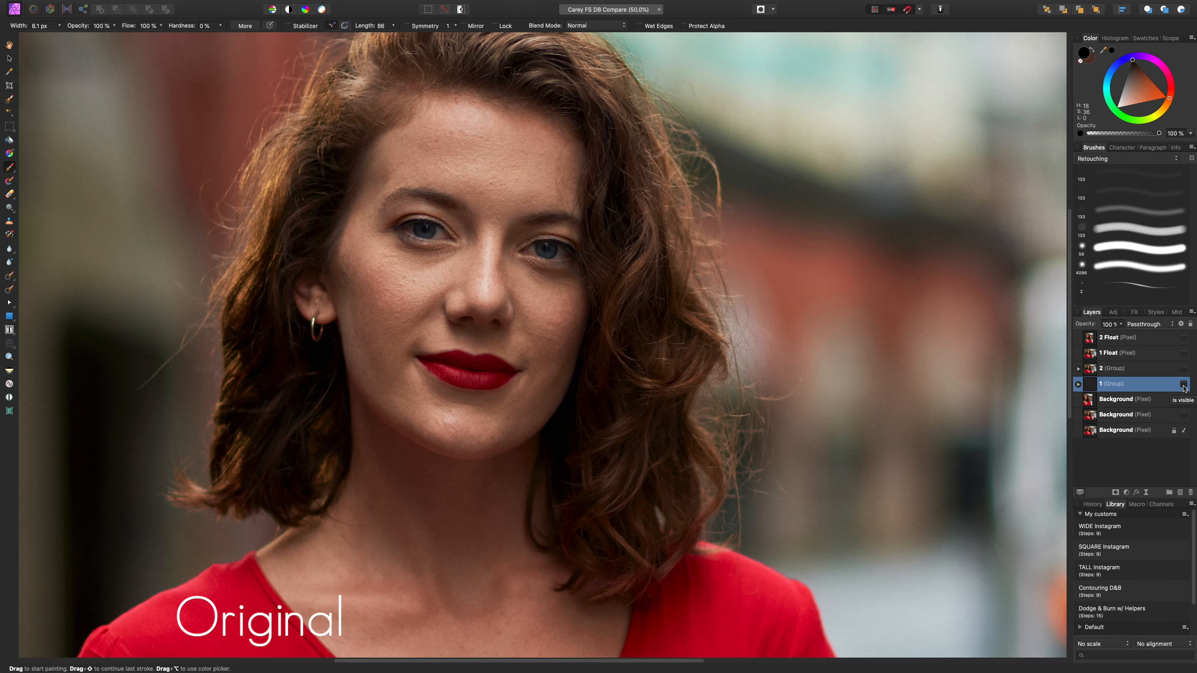
# Show group 1 and repeatedly toggle group 2 to compare the two retouching methods, finishing with both groups hidden.
pyautogui.click(1184, 385)
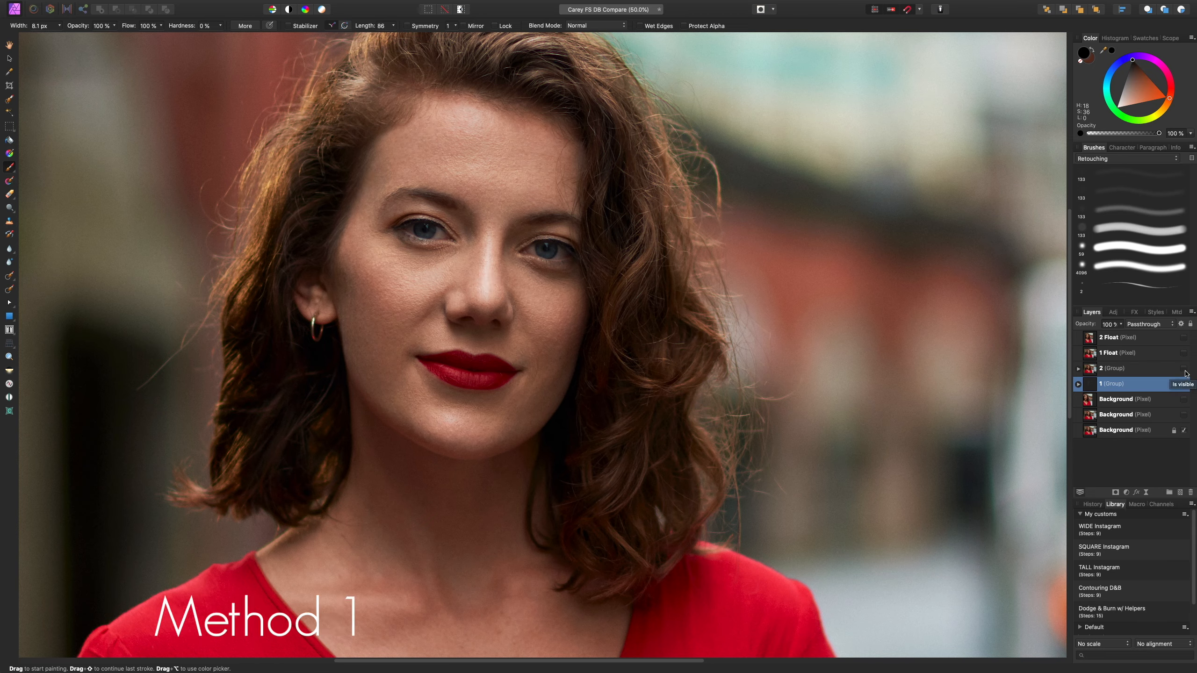
pyautogui.click(1185, 370)
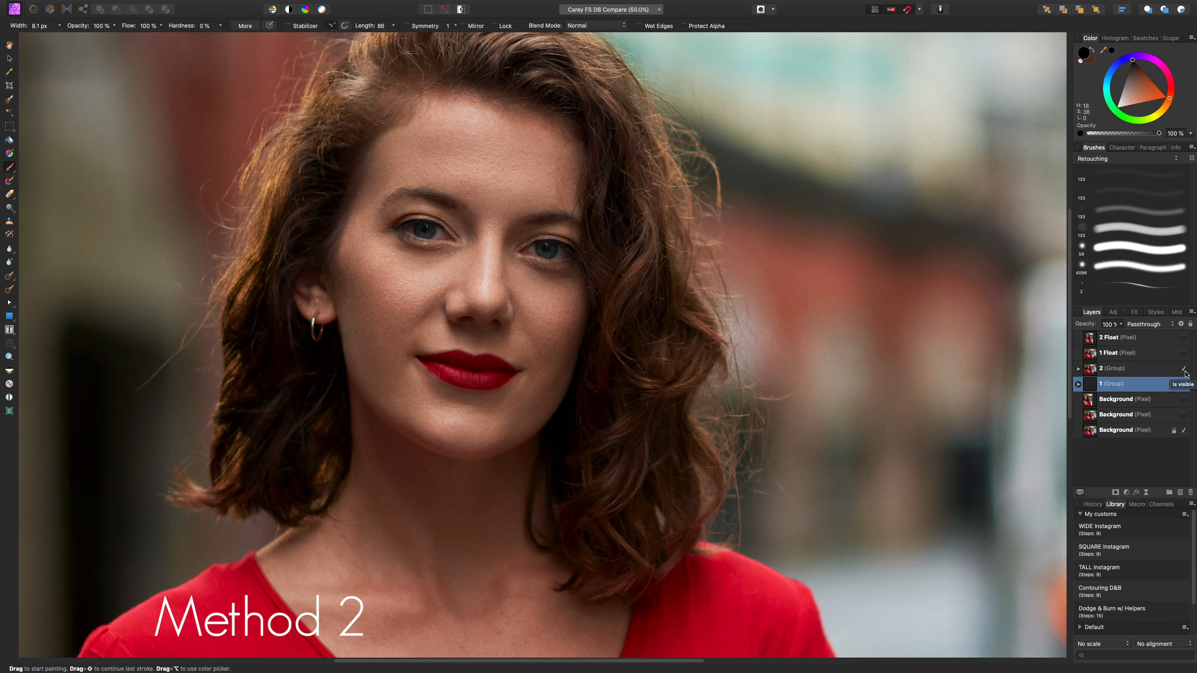
pyautogui.click(1185, 371)
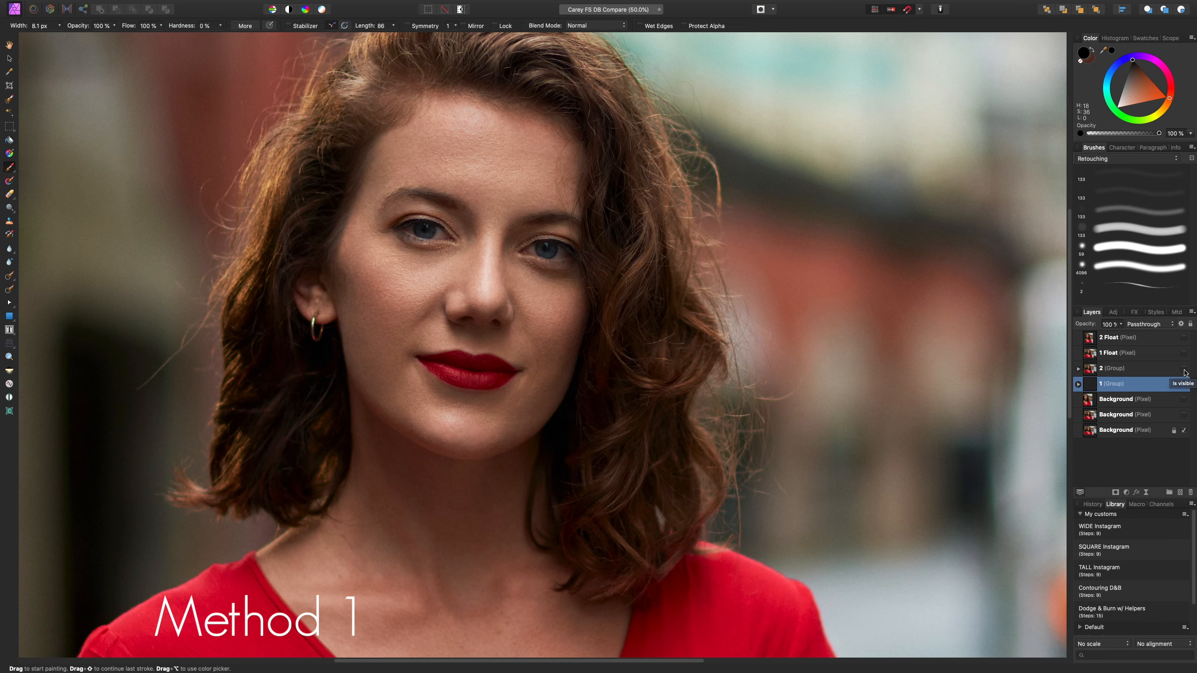
pyautogui.click(1185, 370)
pyautogui.click(1185, 371)
pyautogui.click(1185, 371)
pyautogui.click(1185, 371)
pyautogui.click(1185, 371)
pyautogui.click(1185, 371)
pyautogui.click(1186, 371)
pyautogui.click(1185, 371)
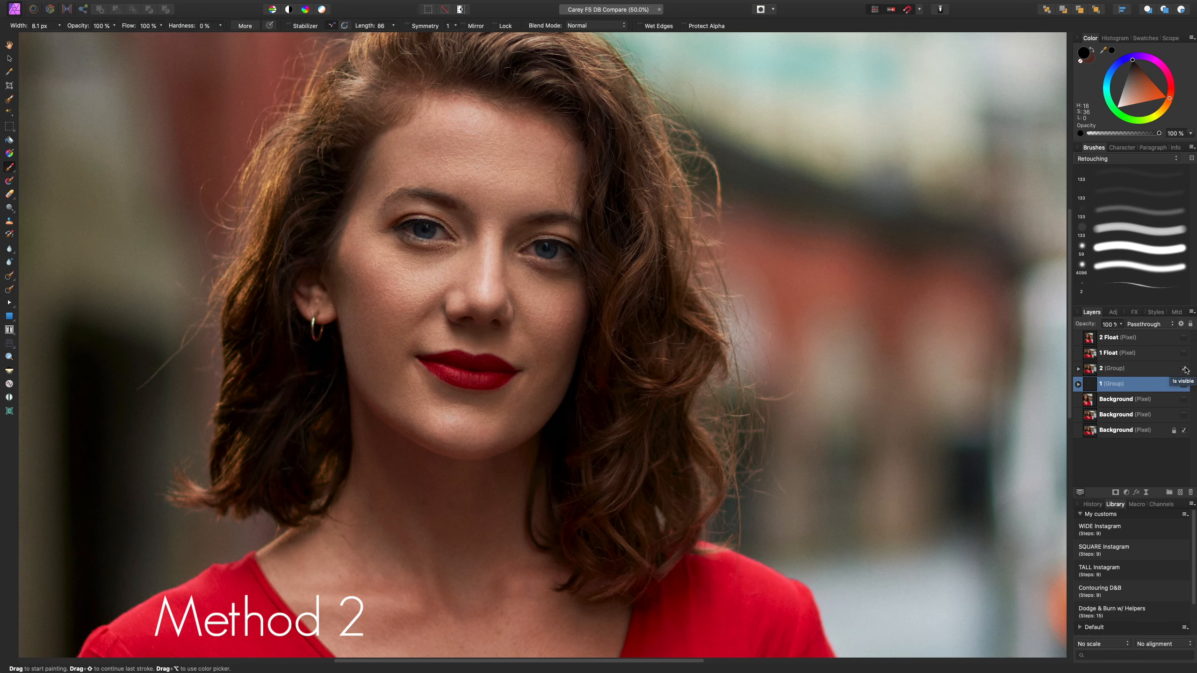
pyautogui.click(1185, 371)
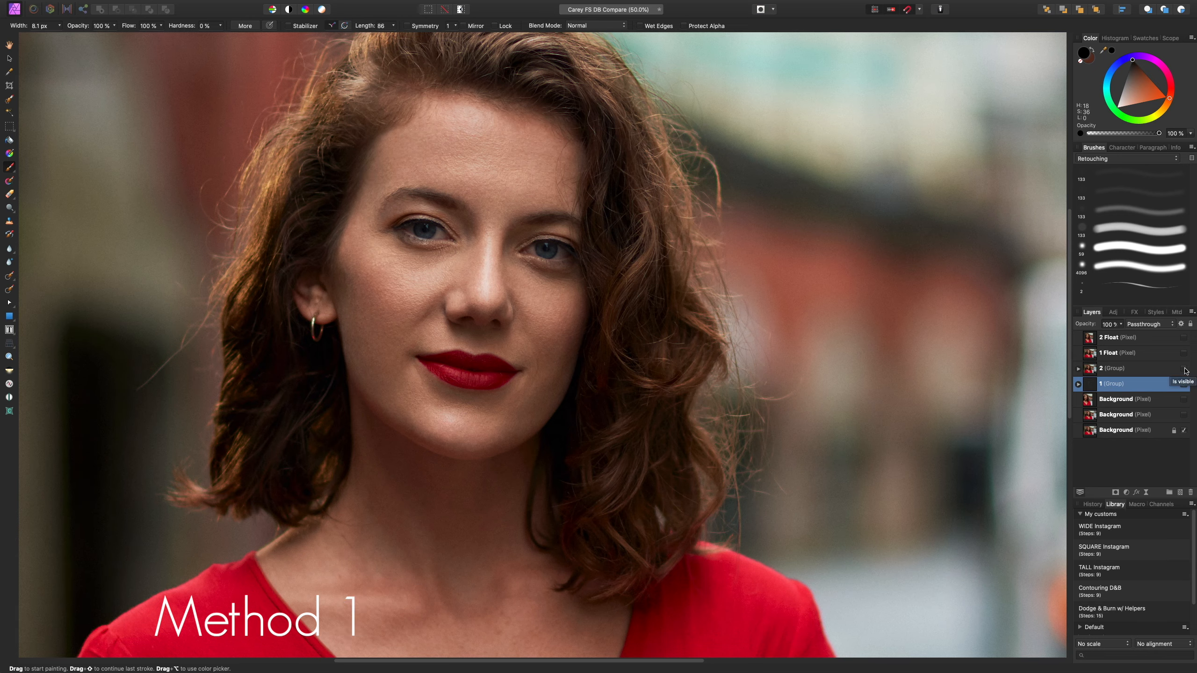
pyautogui.click(1185, 385)
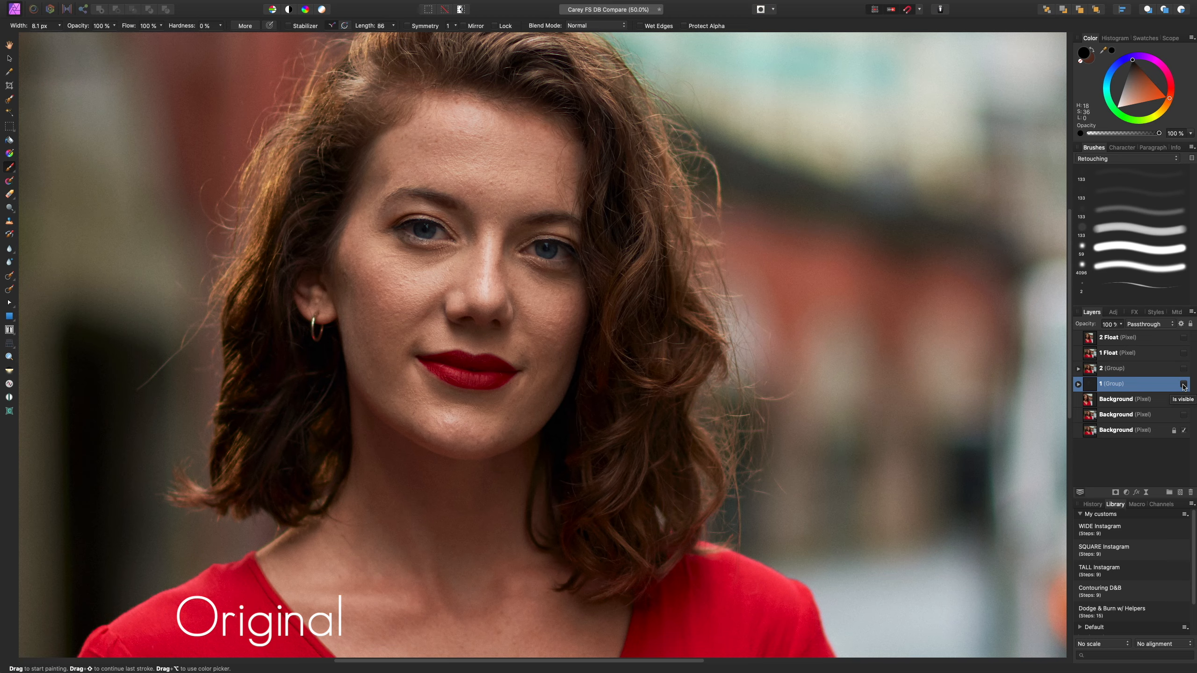
# Show group 1 and toggle group 2 over it to compare the two methods on the full portrait and closer on the face.
pyautogui.click(1185, 385)
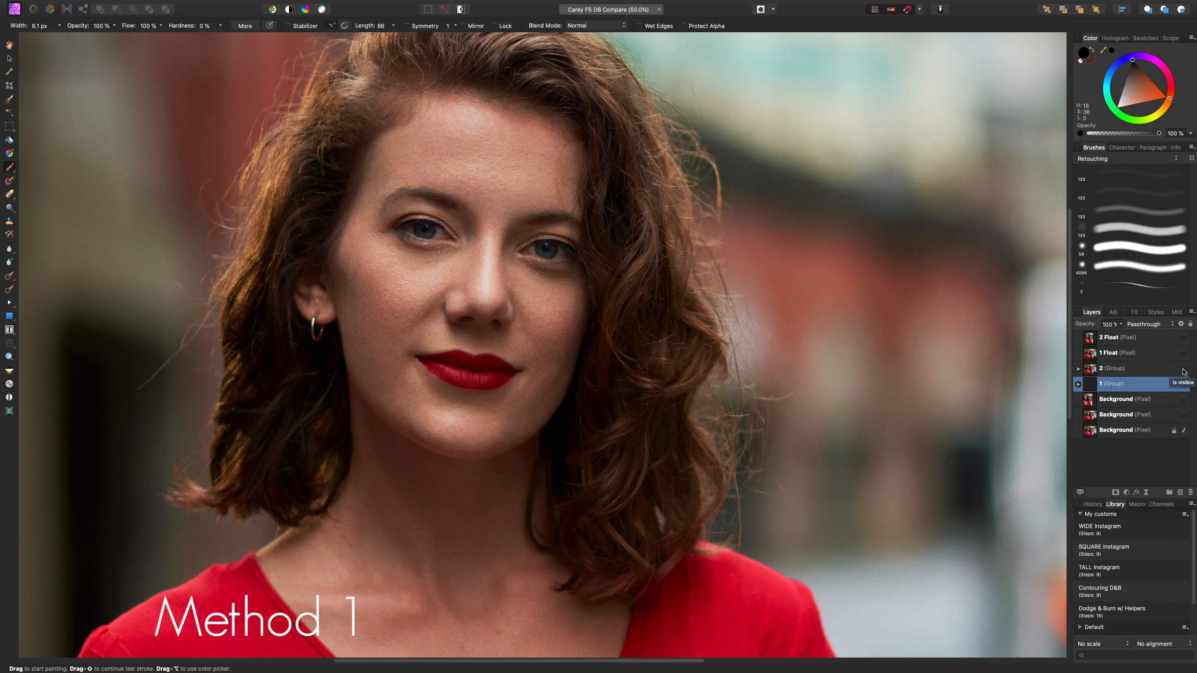
pyautogui.click(1184, 373)
pyautogui.scroll(2, 813, 403)
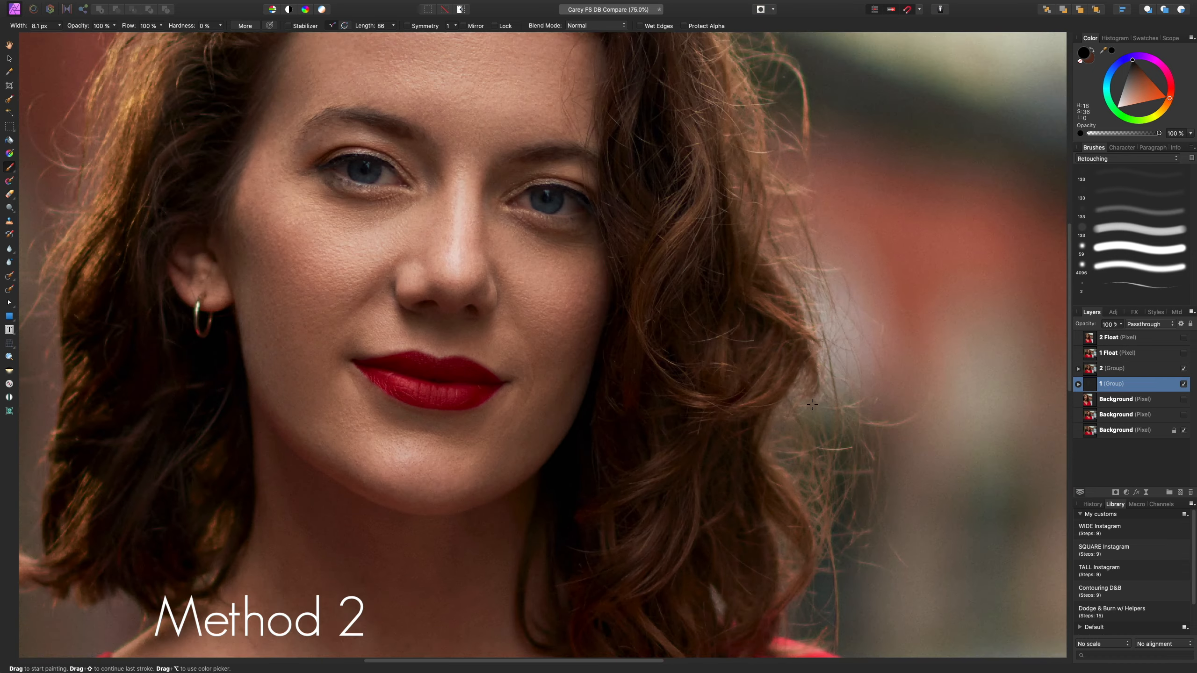
pyautogui.click(1184, 369)
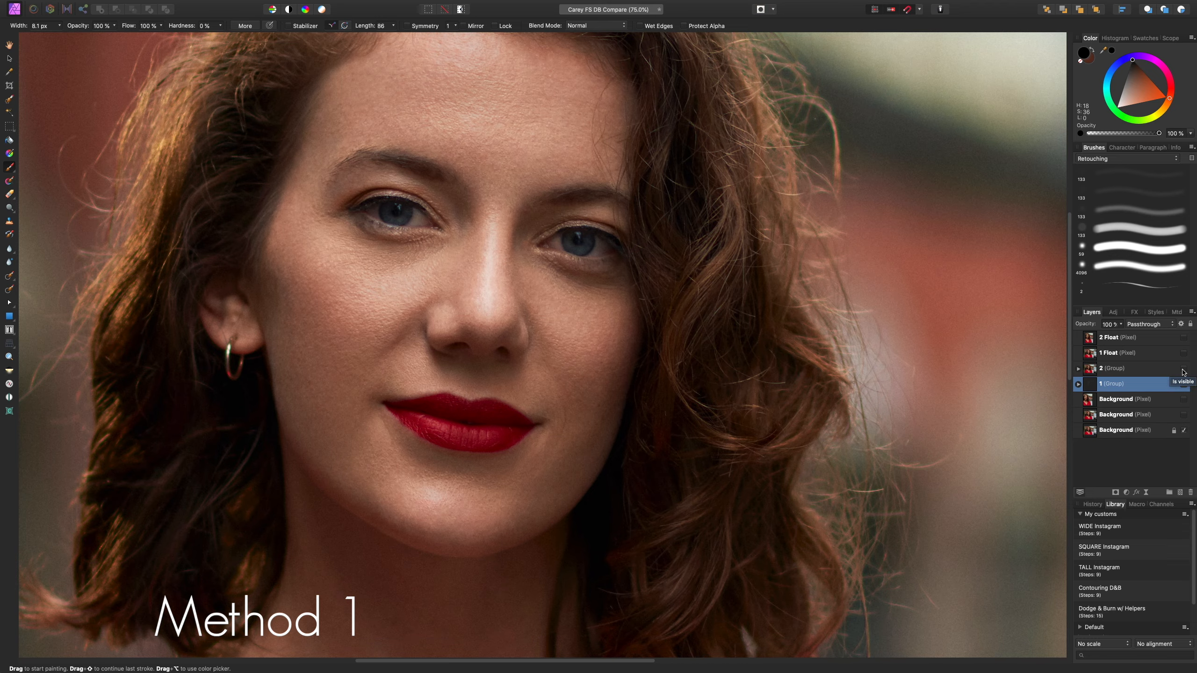
pyautogui.click(1184, 370)
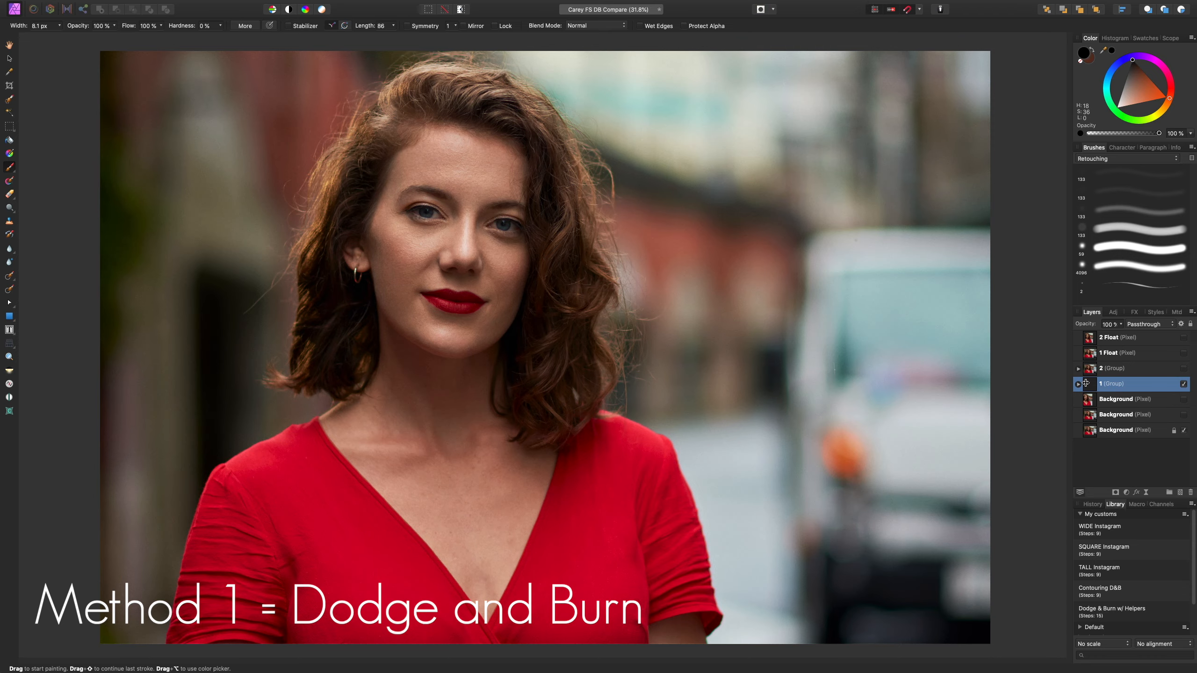
# Expand group 1 with the face enlarged to 75% to examine the layers behind the dodge and burn method.
pyautogui.press('super+plus')
pyautogui.press('super+plus')
pyautogui.scroll(5, 750, 372)
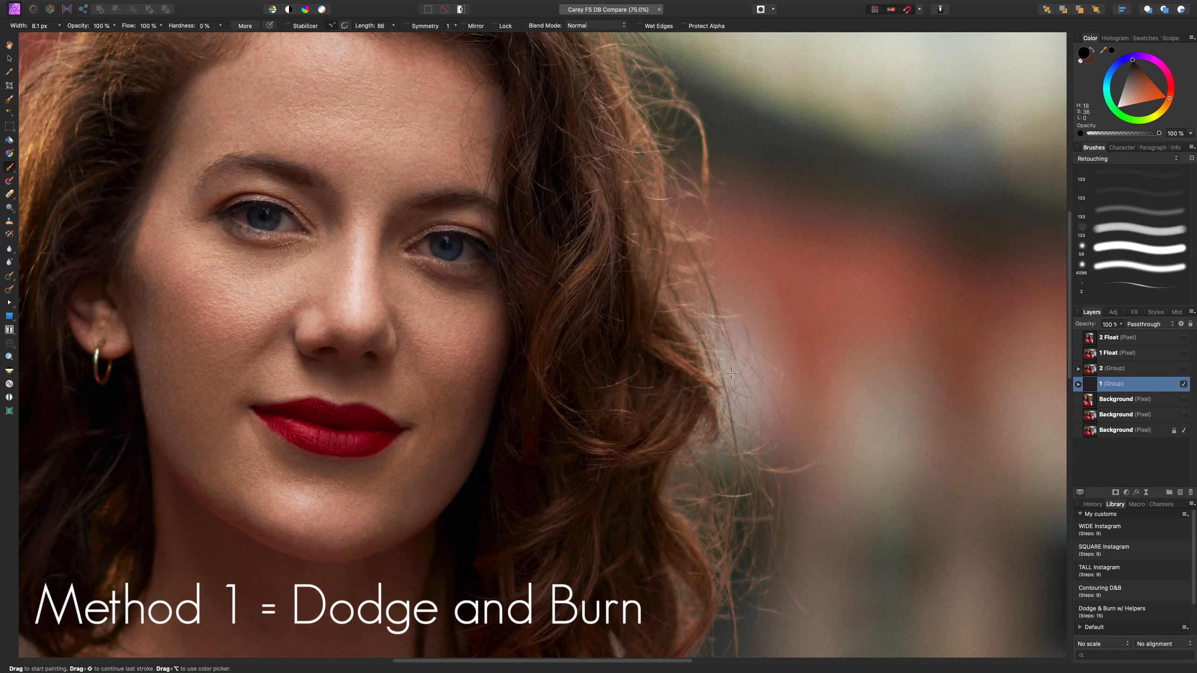
pyautogui.hscroll(-3, 740, 372)
pyautogui.scroll(1, 735, 371)
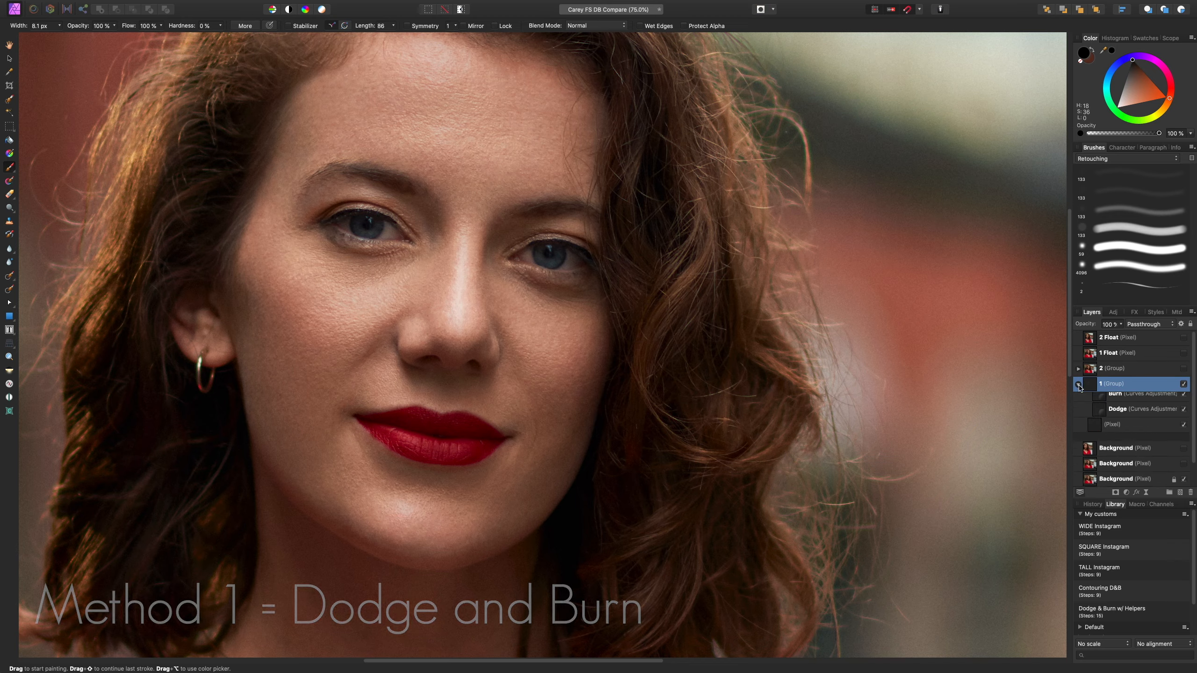
pyautogui.click(1079, 384)
pyautogui.scroll(-1, 1134, 431)
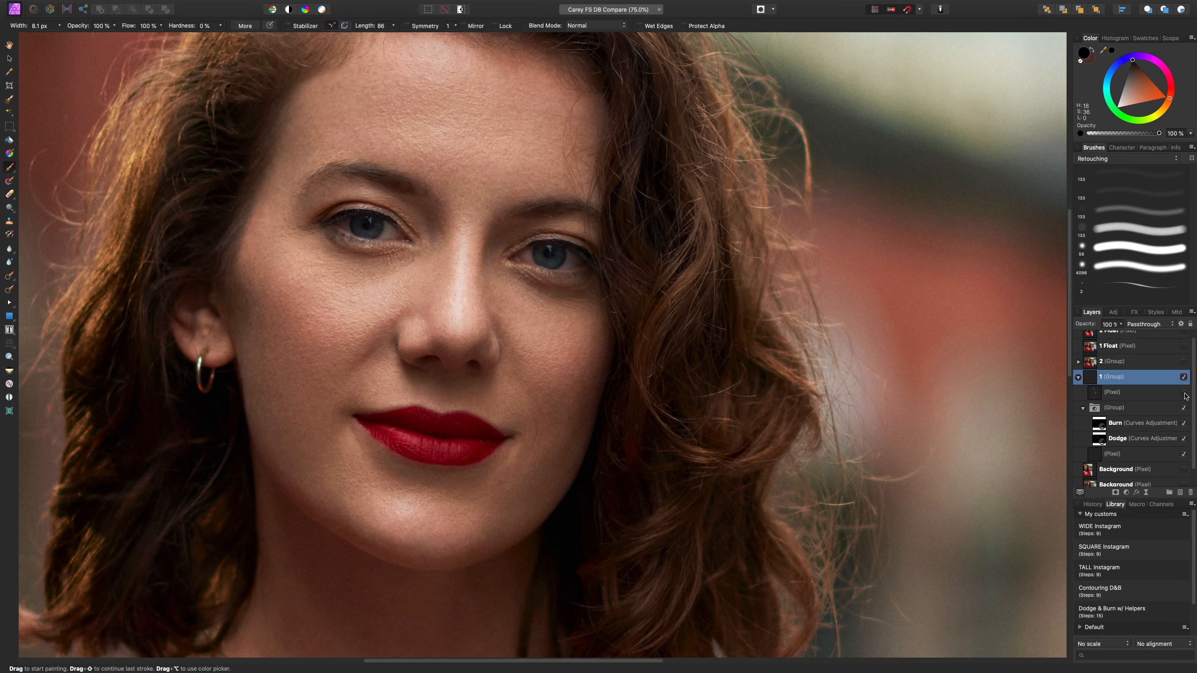
pyautogui.scroll(-1, 1162, 434)
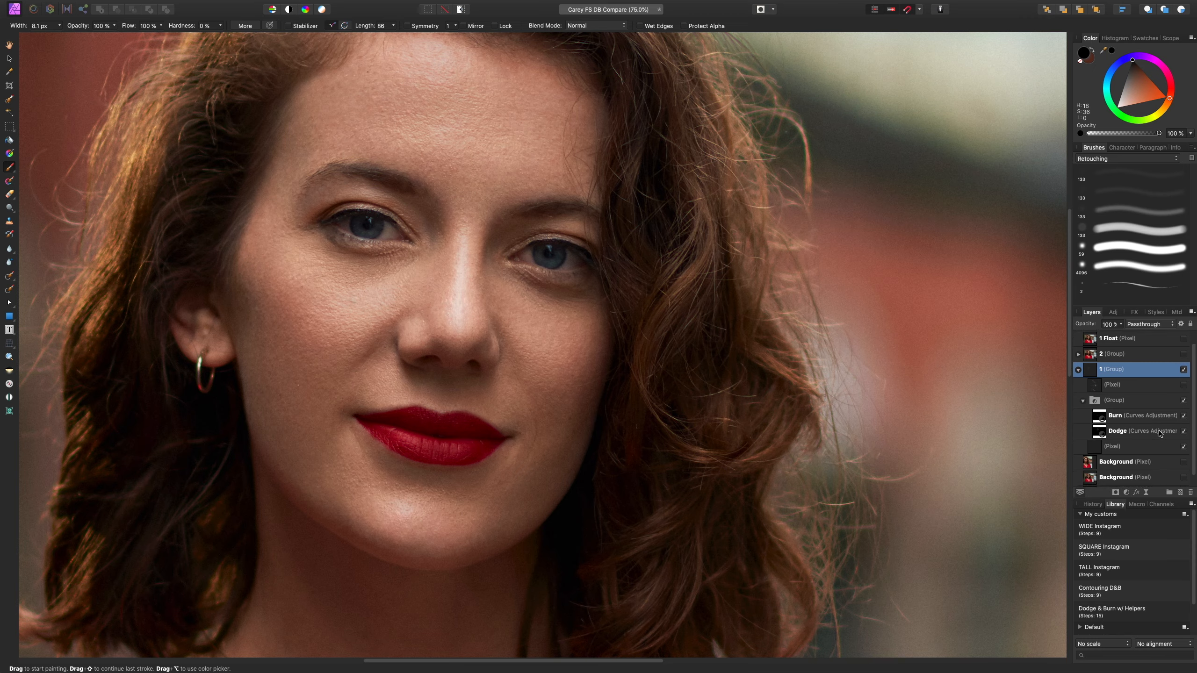
# Hide the Burn and Dodge curves adjustments in group 1 and inspect the Dodge mask in isolation.
pyautogui.click(1184, 416)
pyautogui.click(1184, 432)
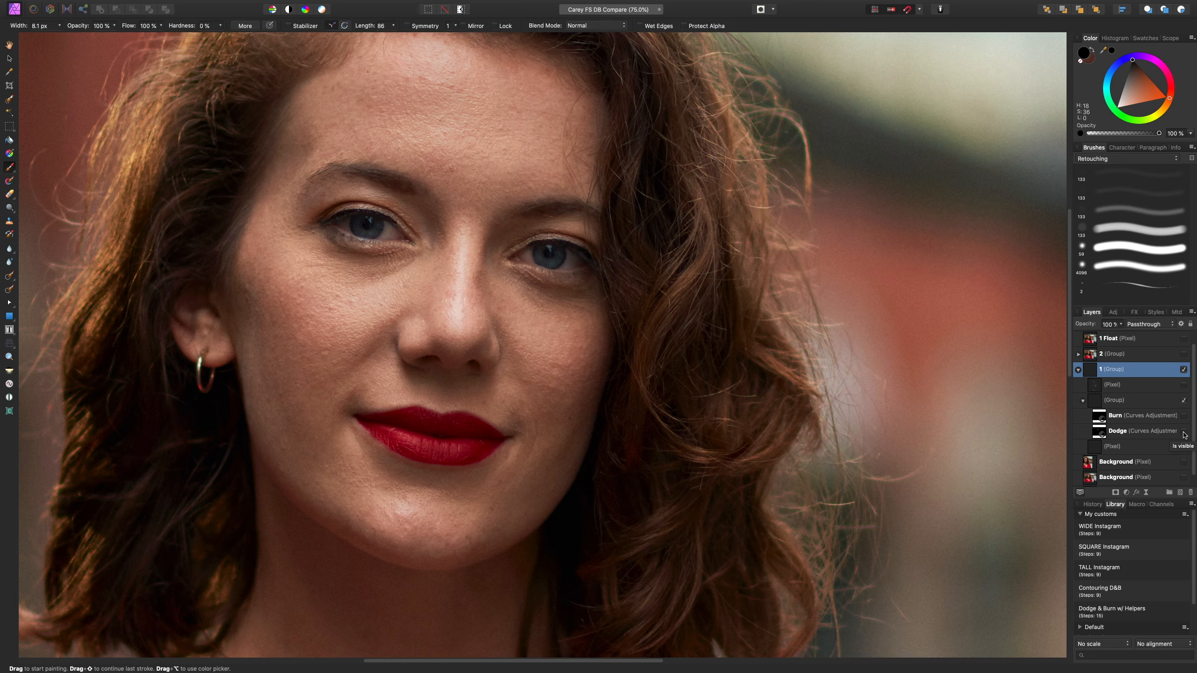
pyautogui.keyDown('alt'); pyautogui.click(1100, 432); pyautogui.keyUp('alt')
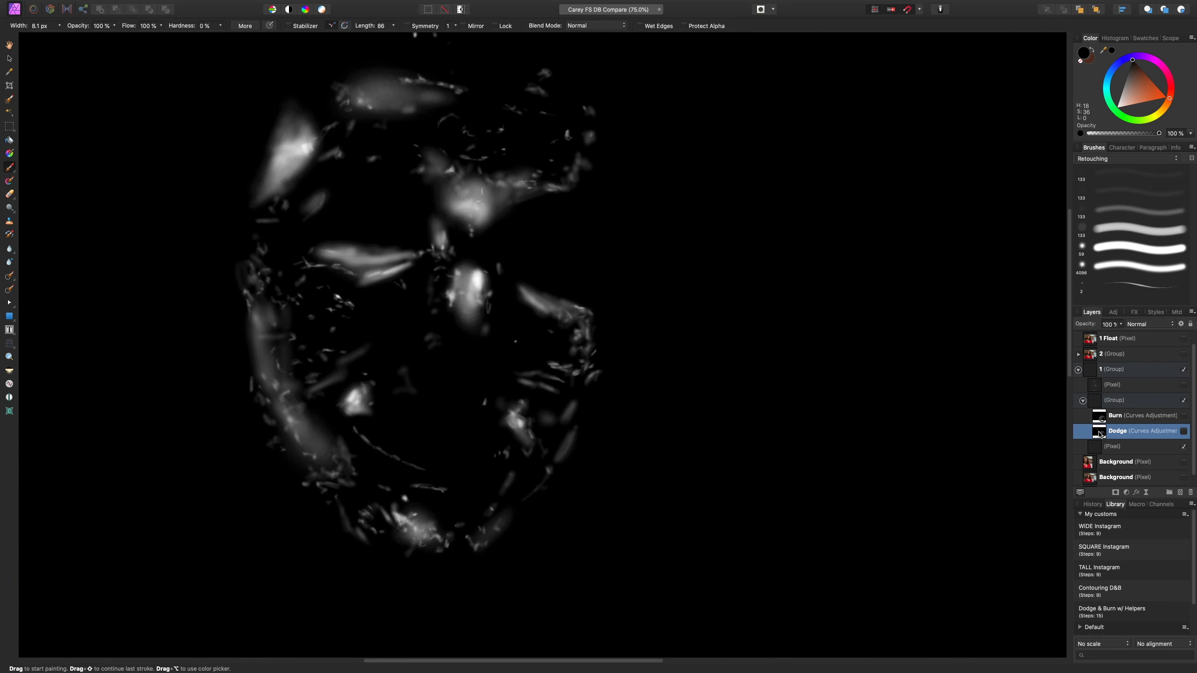
pyautogui.click(1149, 419)
pyautogui.click(1152, 431)
# Toggle the Dodge adjustment to compare its effect on the face, leaving it visible, and show the Burn adjustment as well.
pyautogui.click(1184, 431)
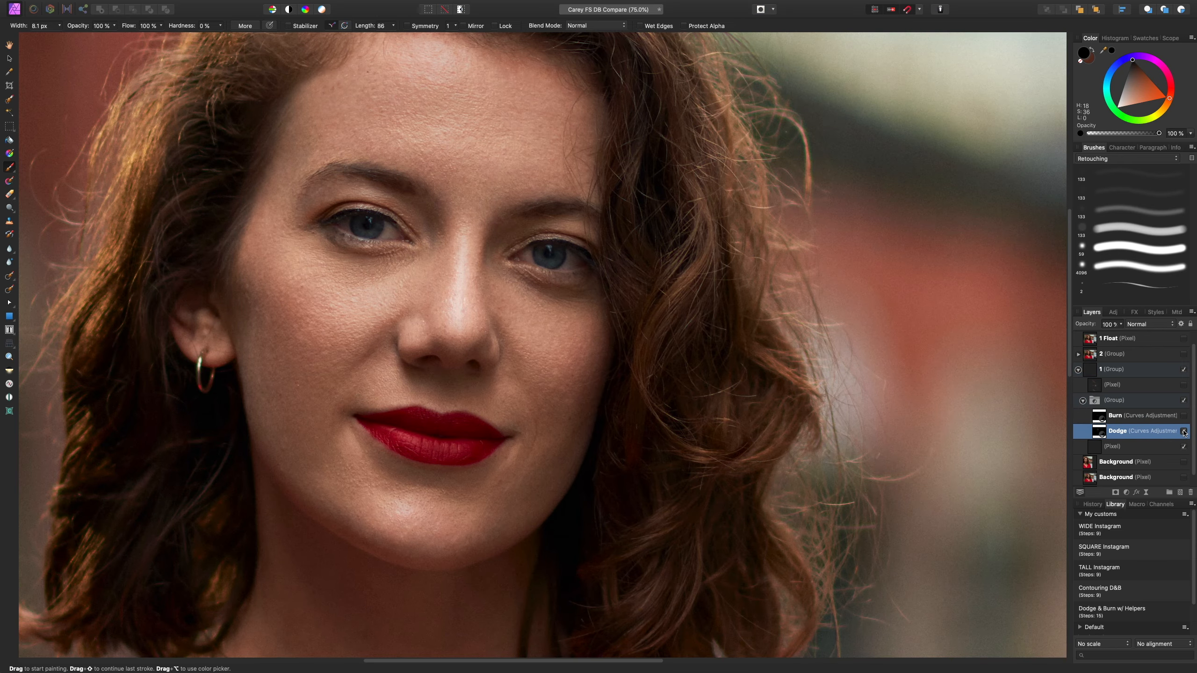
pyautogui.click(1184, 432)
pyautogui.click(1184, 431)
pyautogui.click(1184, 431)
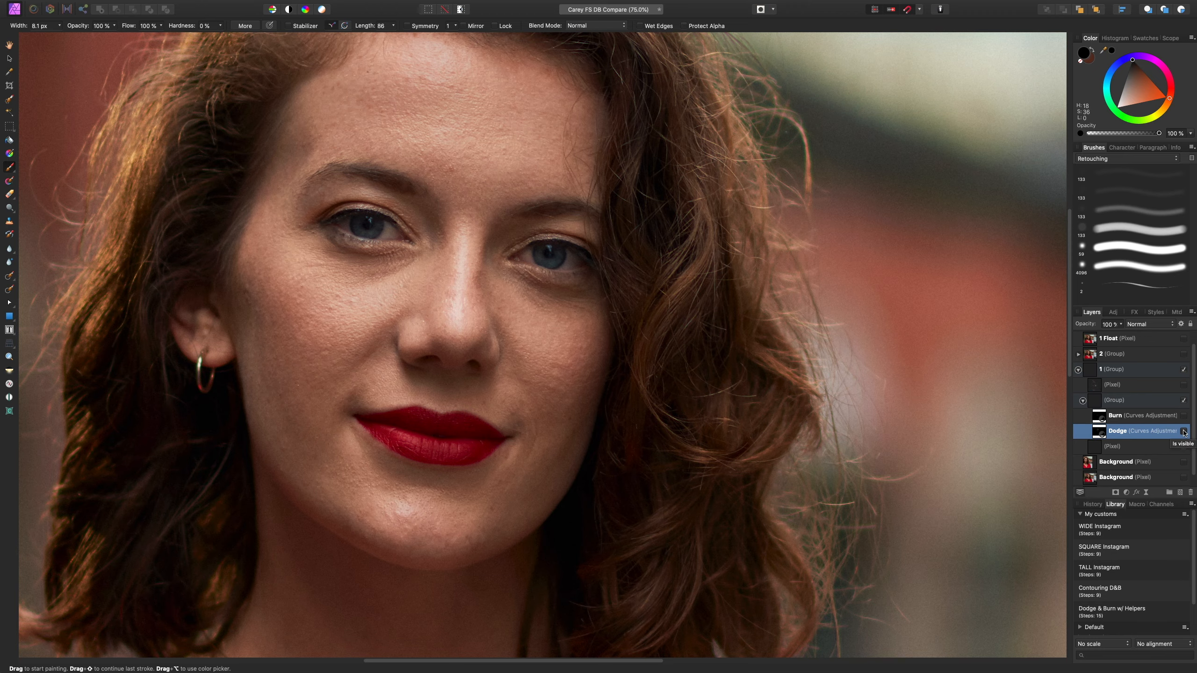
pyautogui.click(1184, 431)
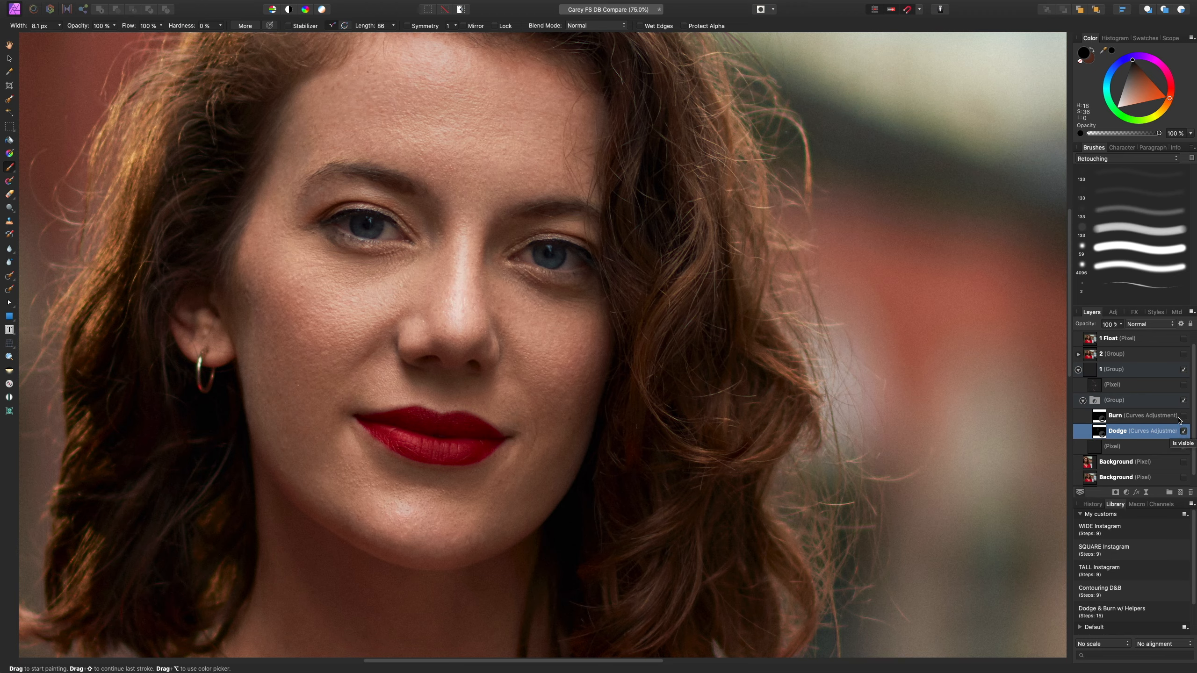
pyautogui.click(1175, 417)
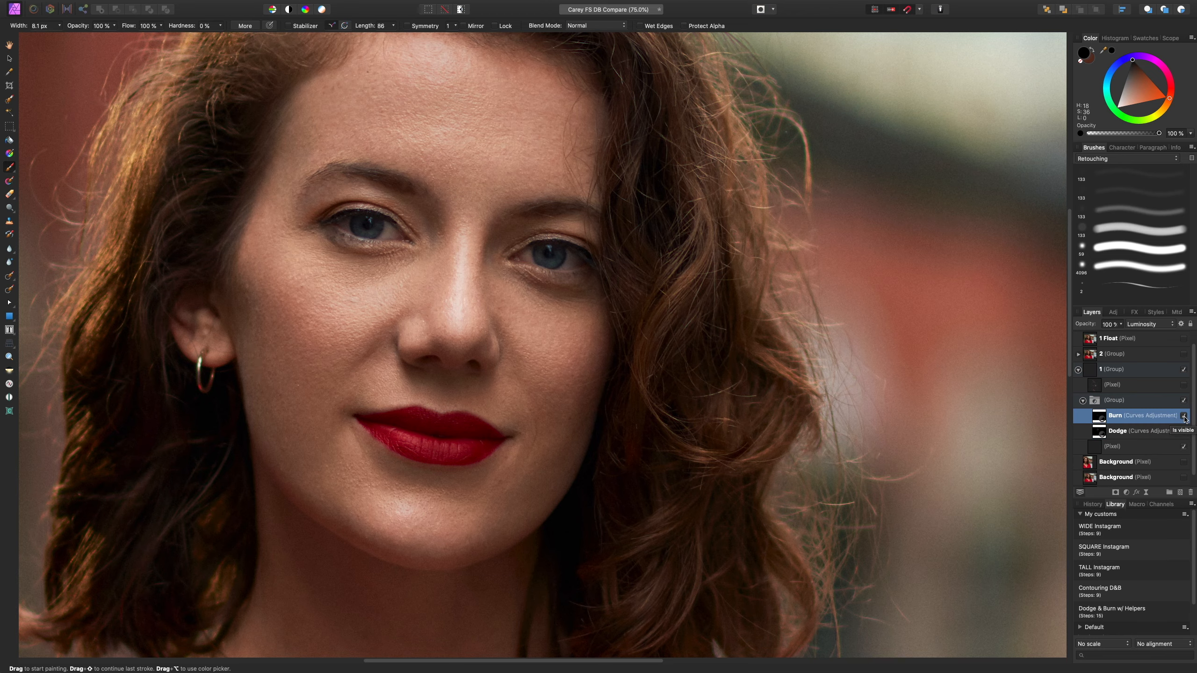
pyautogui.click(1185, 417)
# Show group 1's top pixel layer and toggle it repeatedly to inspect its skin detail at 150% zoom.
pyautogui.press('super+1')
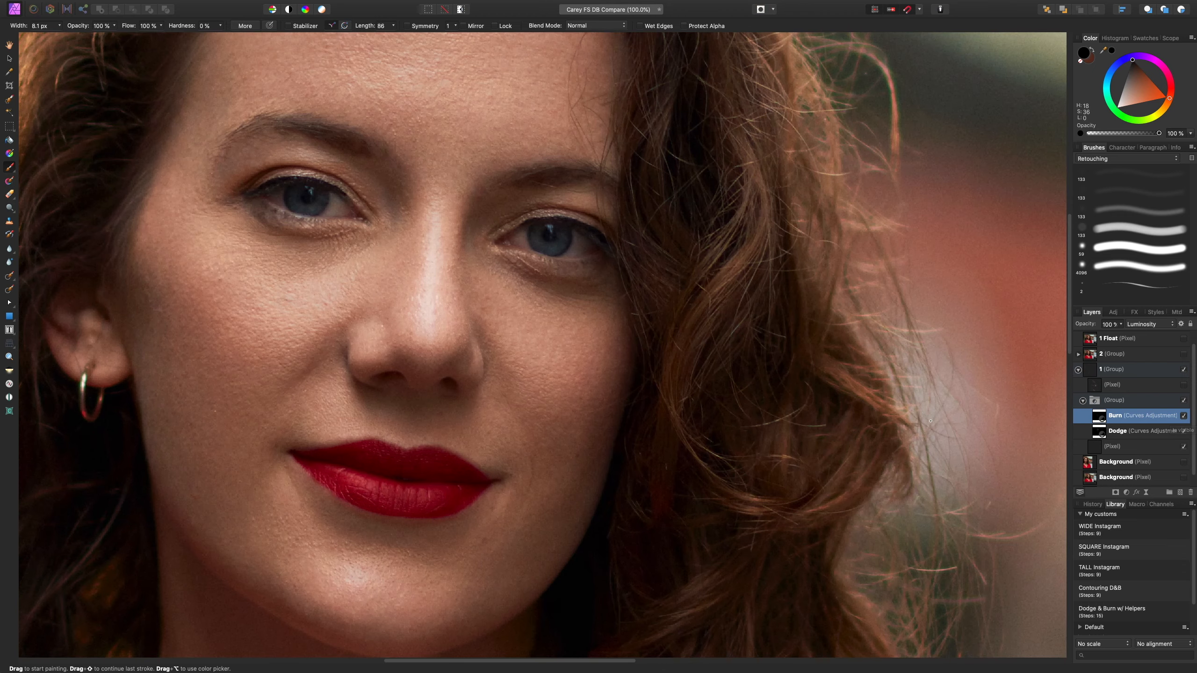
pyautogui.click(1186, 386)
pyautogui.scroll(2, 715, 391)
pyautogui.press('super+=')
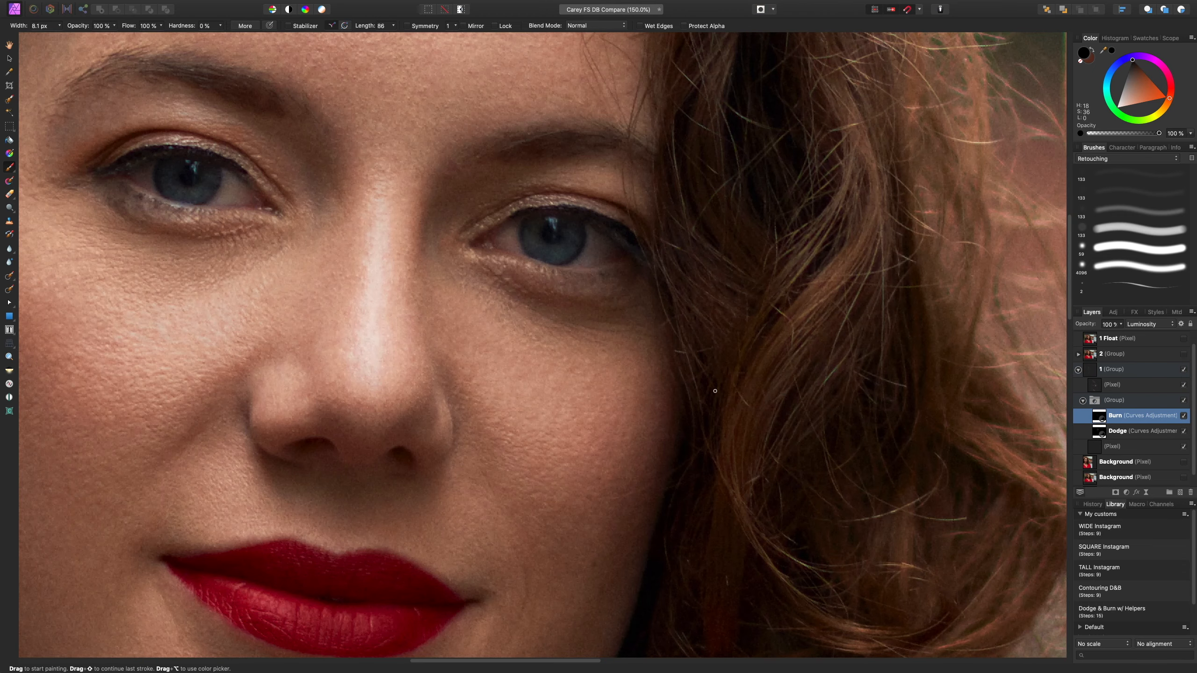
pyautogui.hscroll(-5, 801, 391)
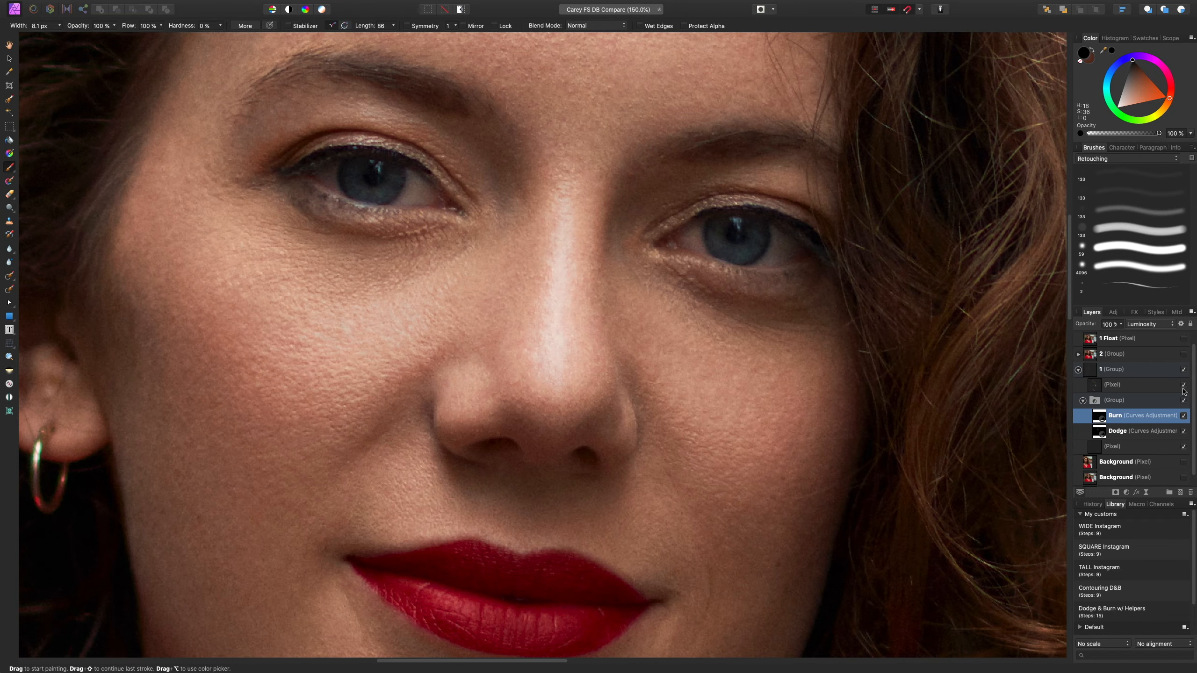
pyautogui.click(1186, 387)
pyautogui.click(1186, 386)
pyautogui.click(1186, 387)
pyautogui.click(1187, 387)
# Compare the face with and without group 1's top pixel layer at 100% and full-image view, leaving the layer visible.
pyautogui.press('super+1')
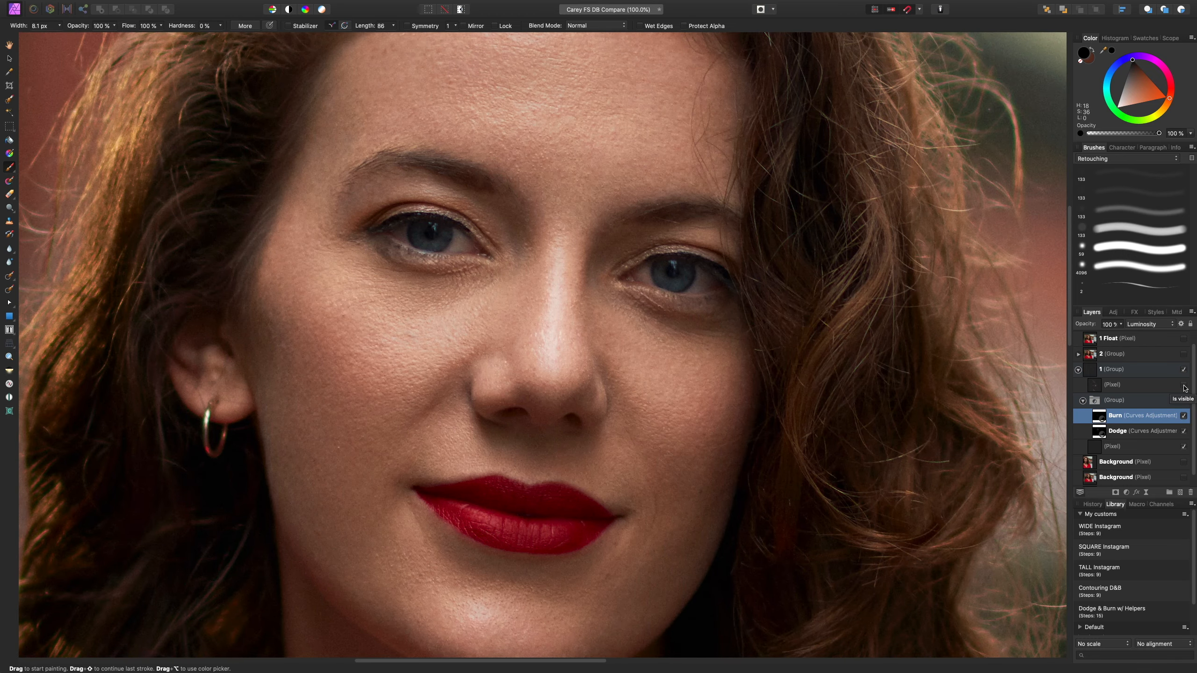
pyautogui.click(1185, 386)
pyautogui.click(1185, 387)
pyautogui.press('super+0')
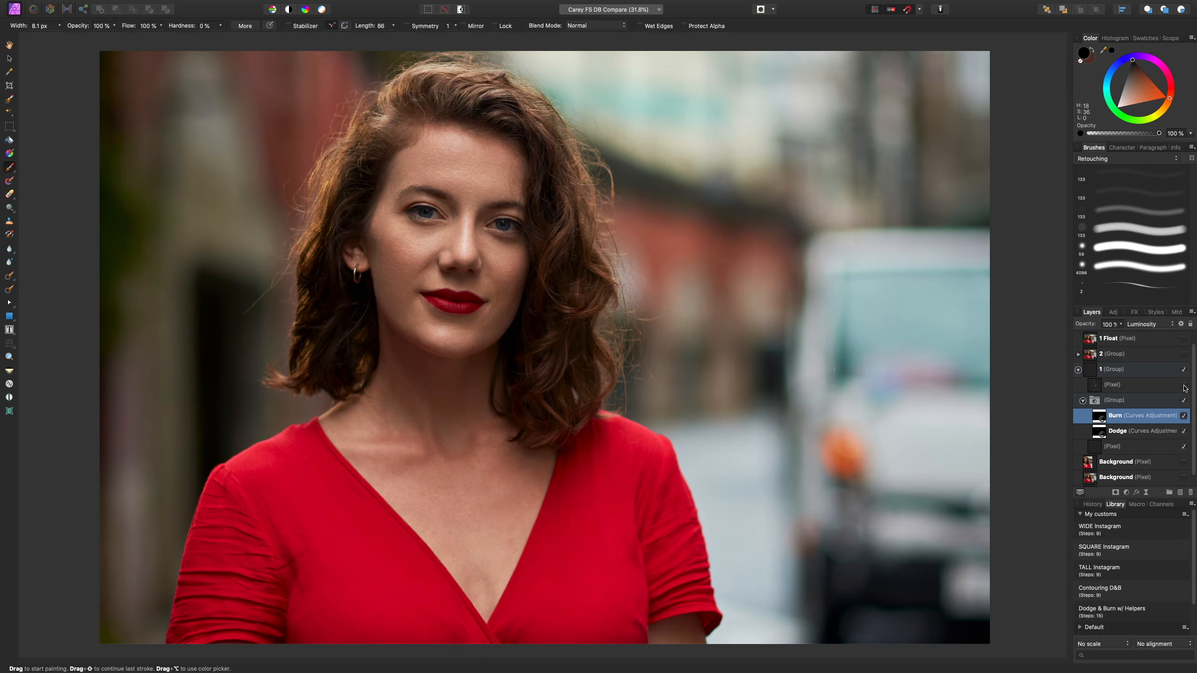
pyautogui.click(1185, 386)
# Collapse and hide group 1, and show group 2 instead with the face enlarged to 75%.
pyautogui.press('super+equal')
pyautogui.press('super+equal')
pyautogui.scroll(5, 575, 415)
pyautogui.hscroll(-4, 579, 413)
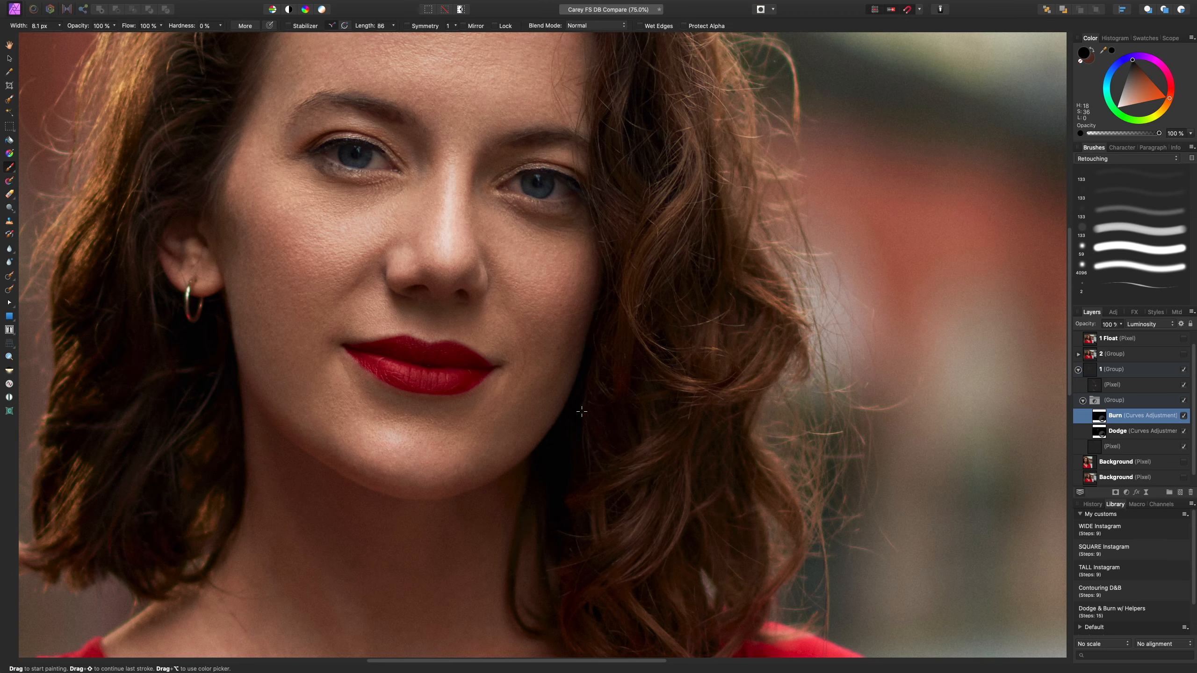
pyautogui.scroll(2, 591, 422)
pyautogui.hscroll(-1, 590, 422)
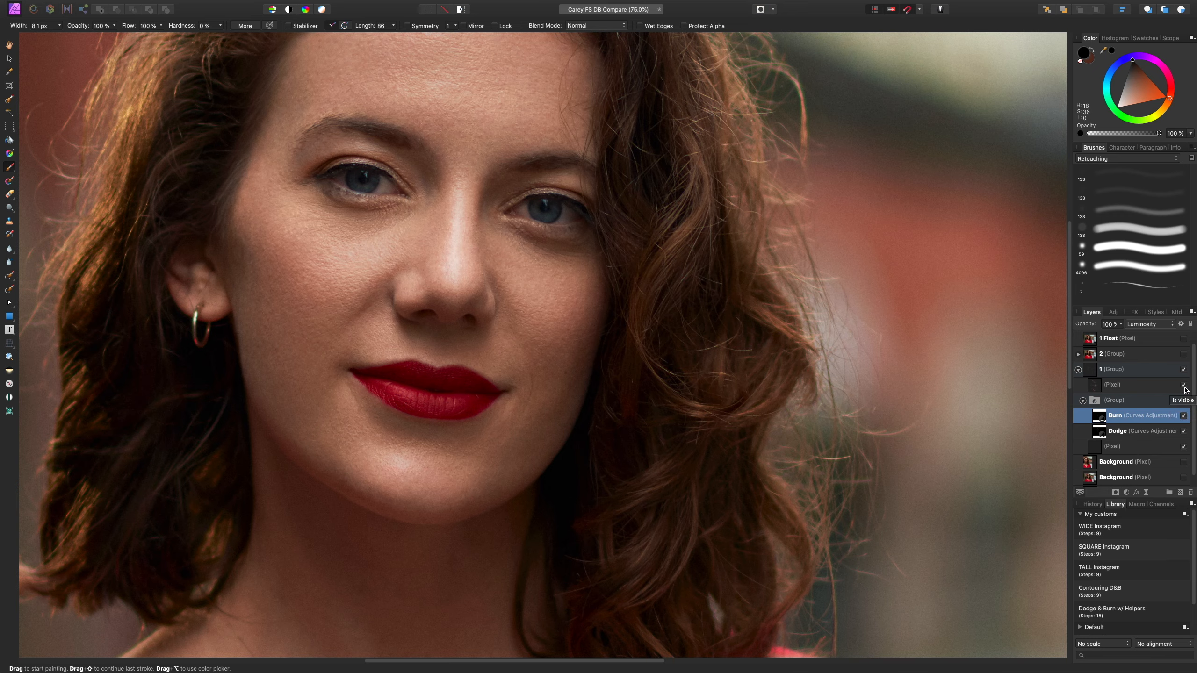
pyautogui.click(1079, 370)
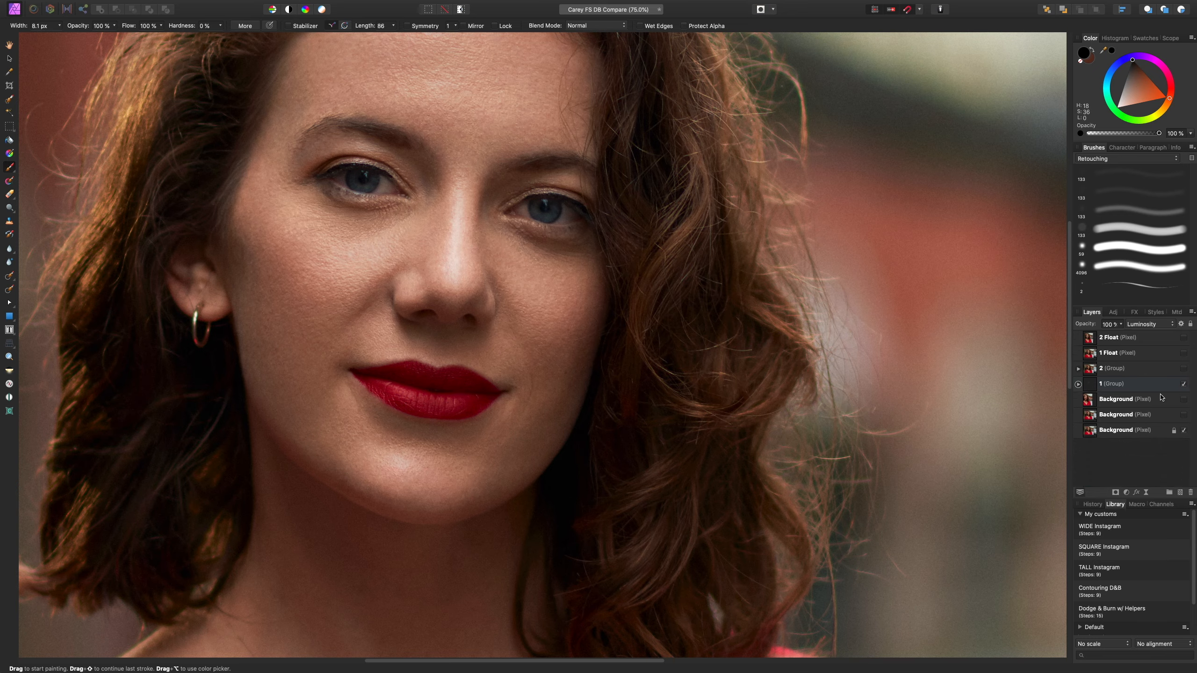
pyautogui.click(1184, 384)
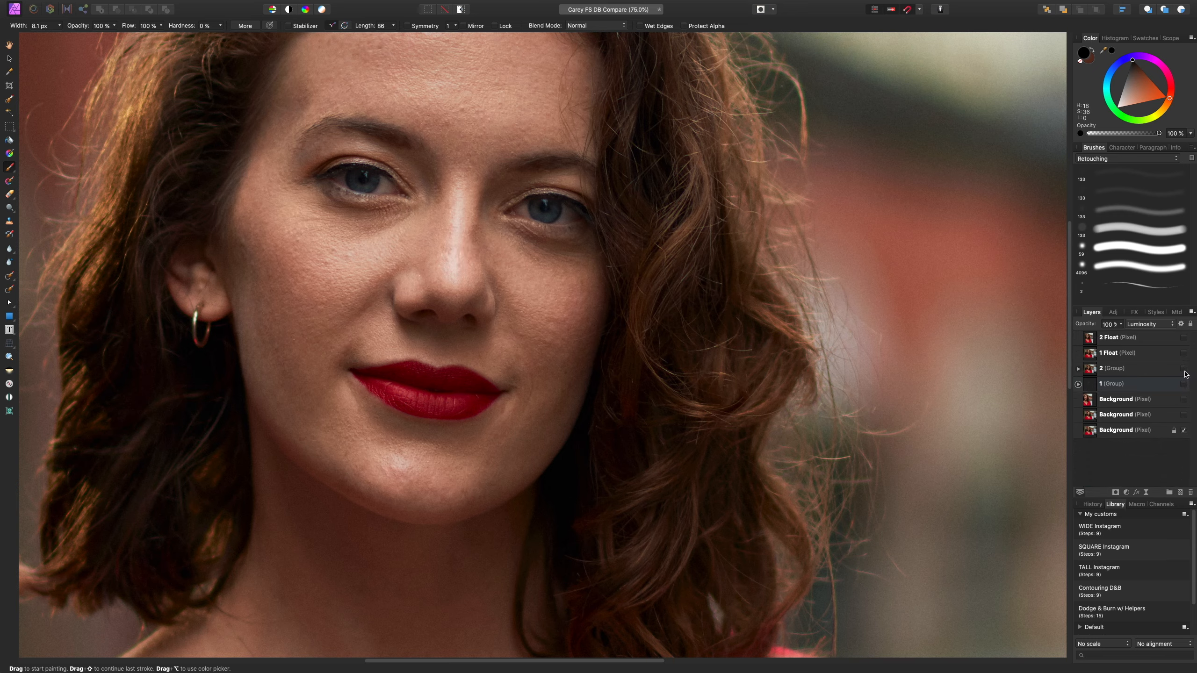
pyautogui.click(1185, 370)
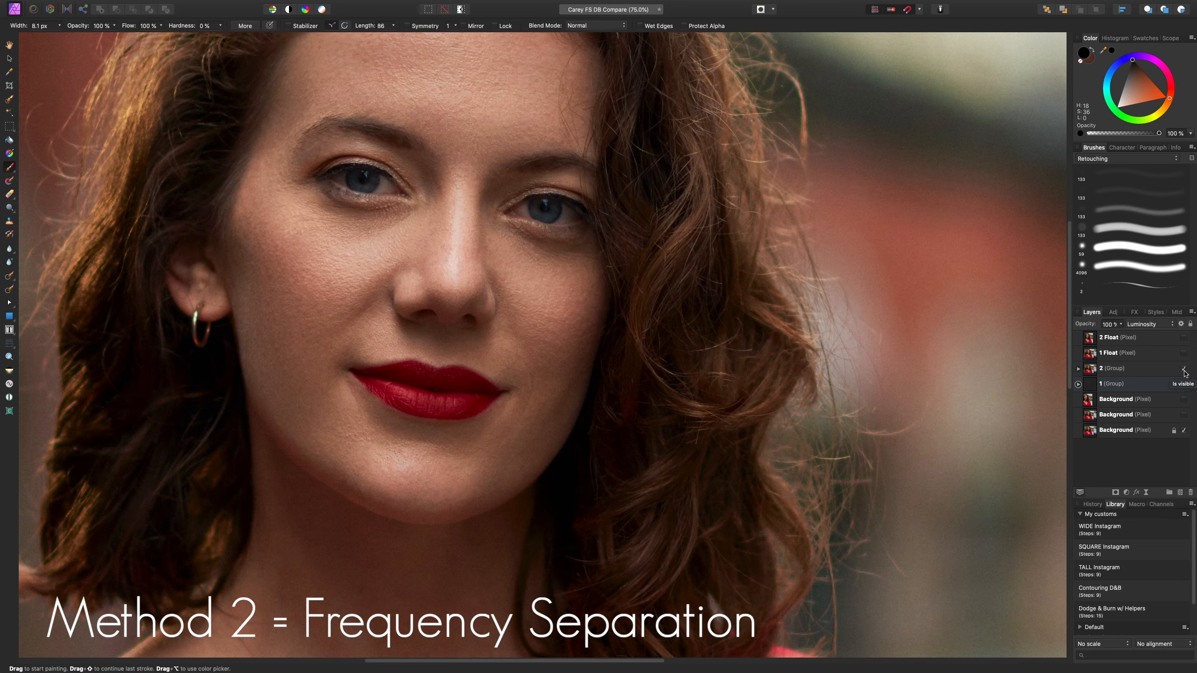
# Expand group 2 and hide the pixel layer above High Frequency.
pyautogui.scroll(2, 826, 382)
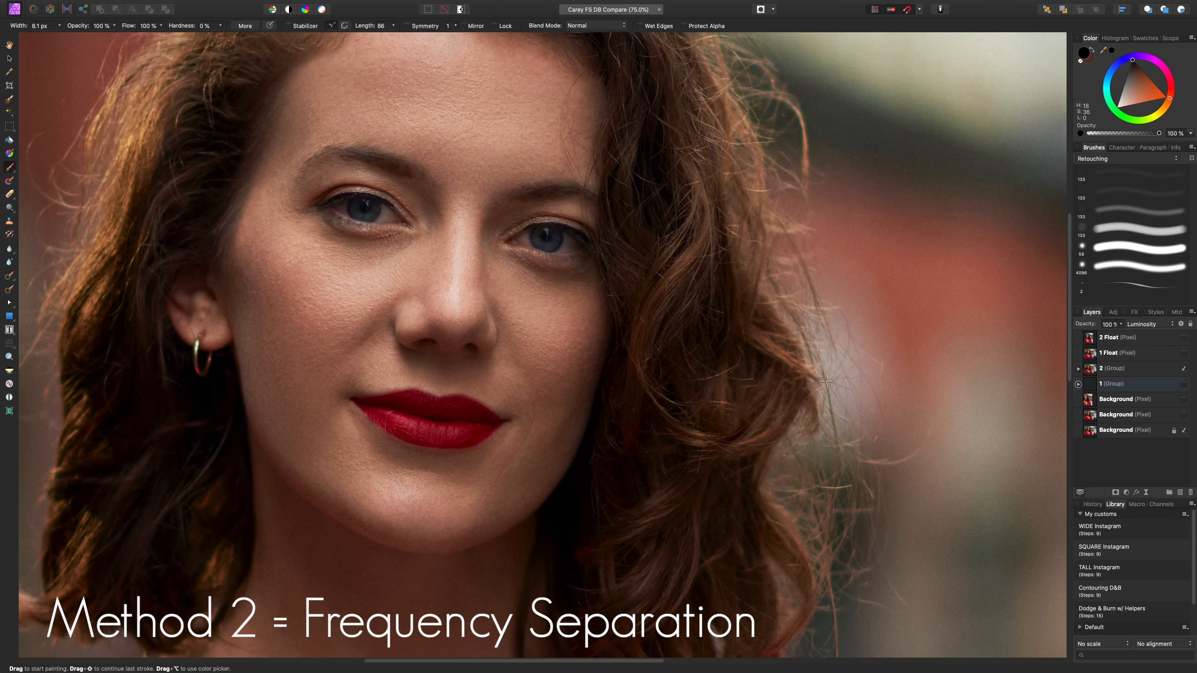
pyautogui.hscroll(-2, 826, 381)
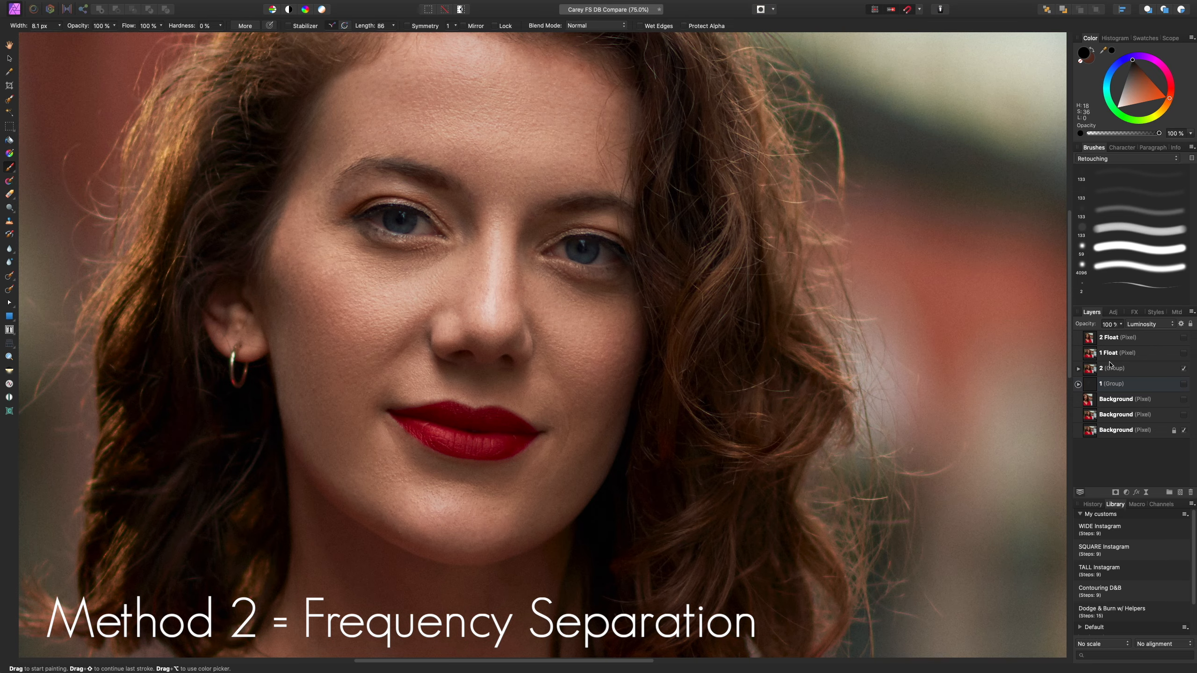
pyautogui.click(1079, 369)
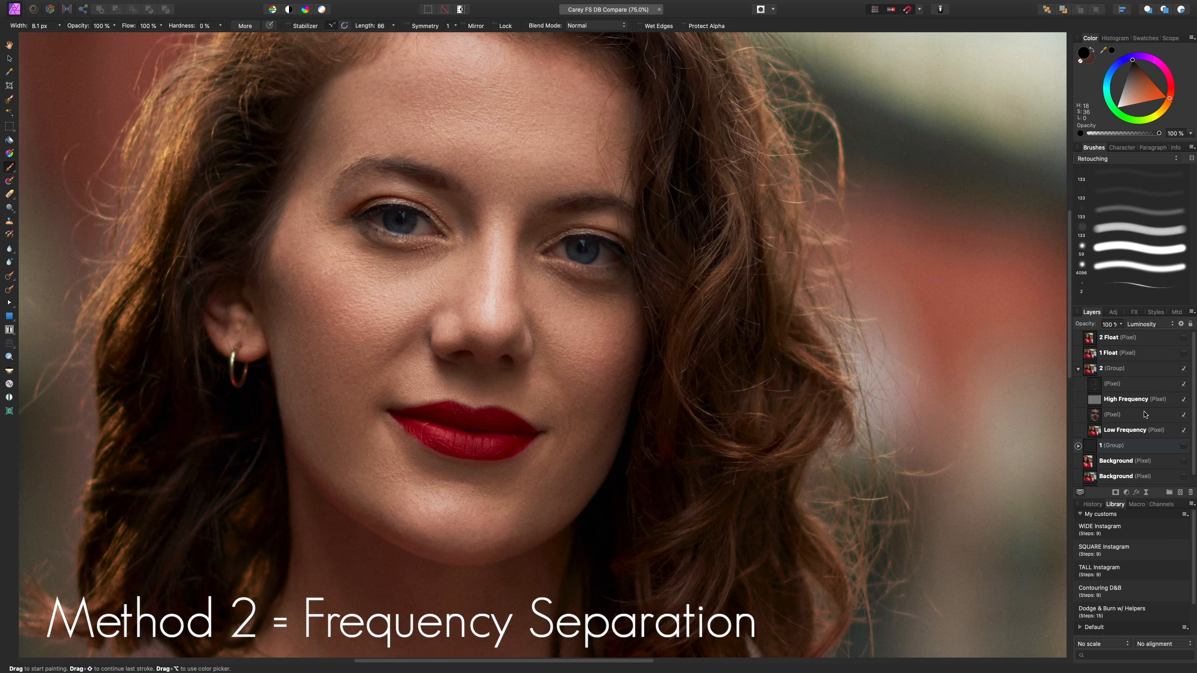
pyautogui.click(1184, 384)
pyautogui.scroll(-1, 1153, 430)
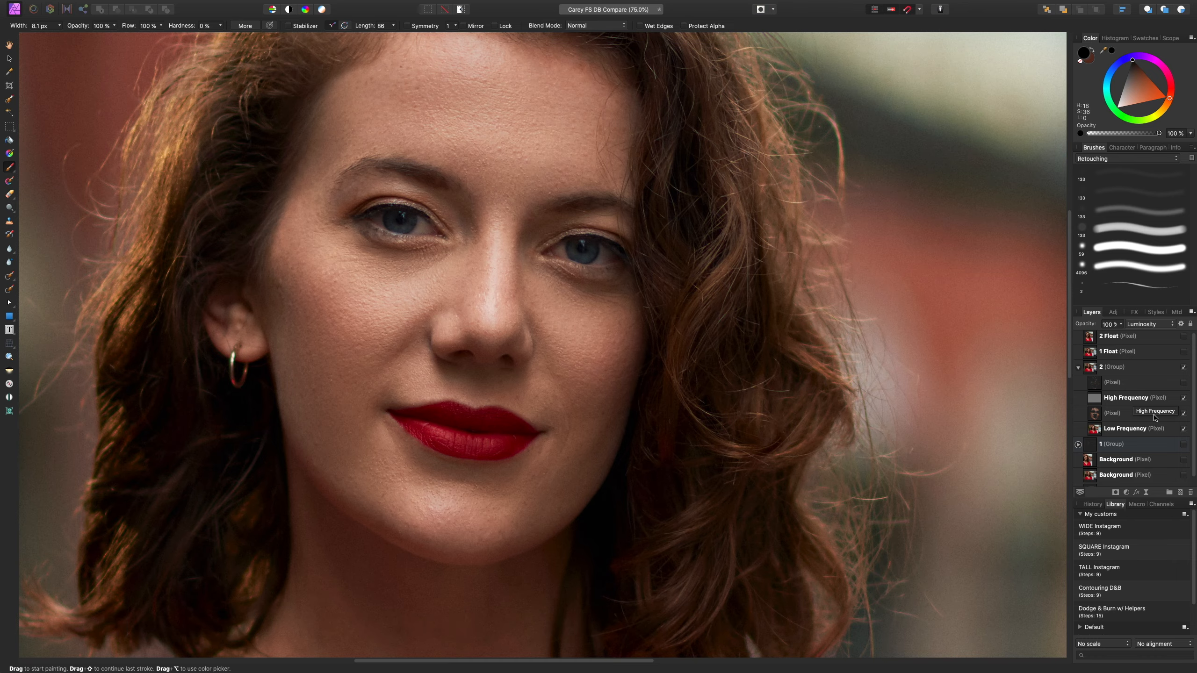
# Isolate the pixel layer between High Frequency and Low Frequency and examine its painted skin patches in full and at 75%.
pyautogui.click(1154, 416)
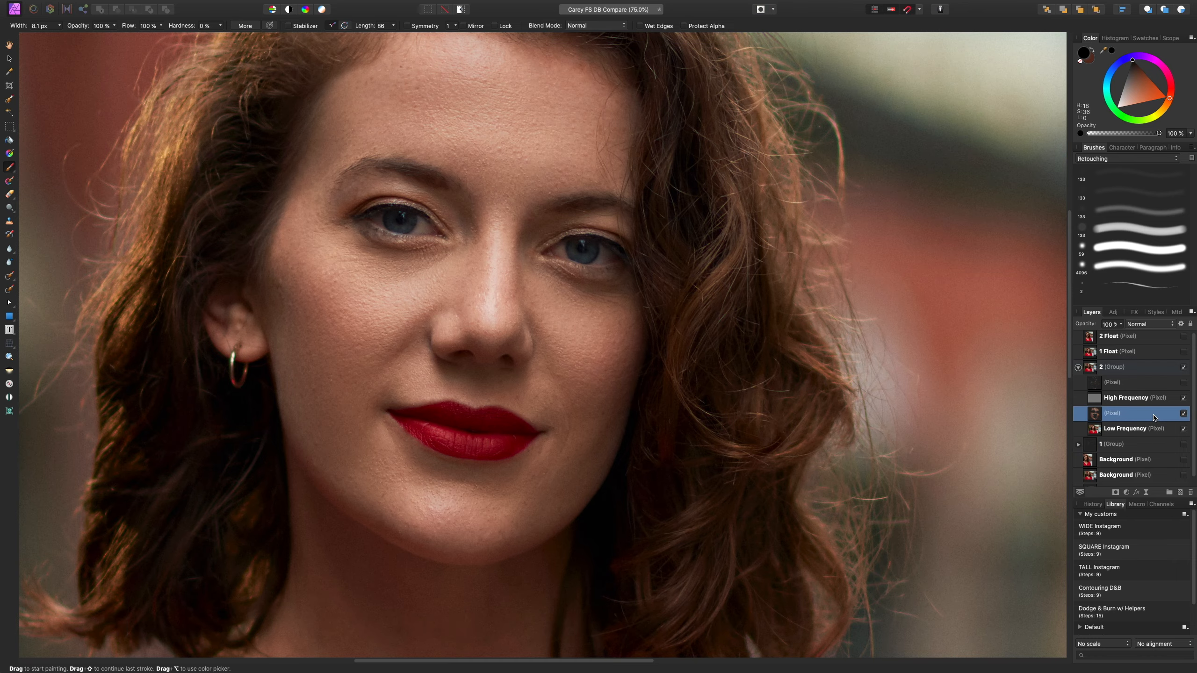
pyautogui.keyDown('alt'); pyautogui.click(1096, 416); pyautogui.keyUp('alt')
pyautogui.press('super+0')
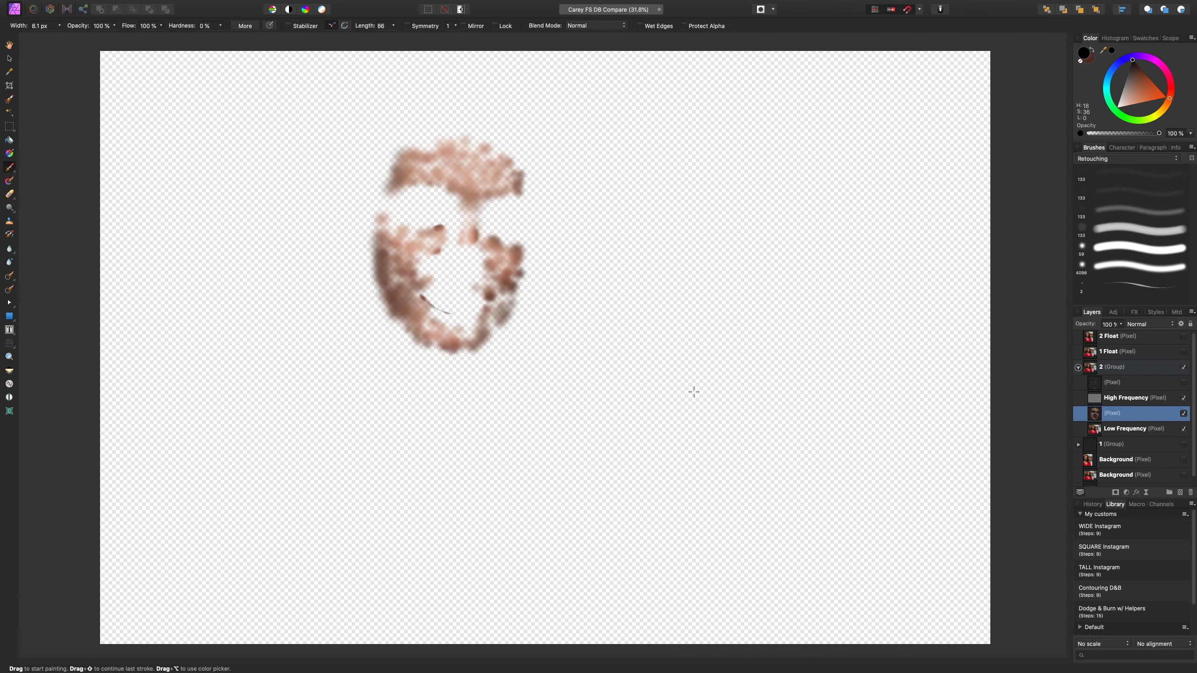
pyautogui.press('super+plus')
pyautogui.press('super+plus')
pyautogui.hscroll(-6, 676, 373)
pyautogui.scroll(3, 677, 373)
pyautogui.hscroll(3, 677, 373)
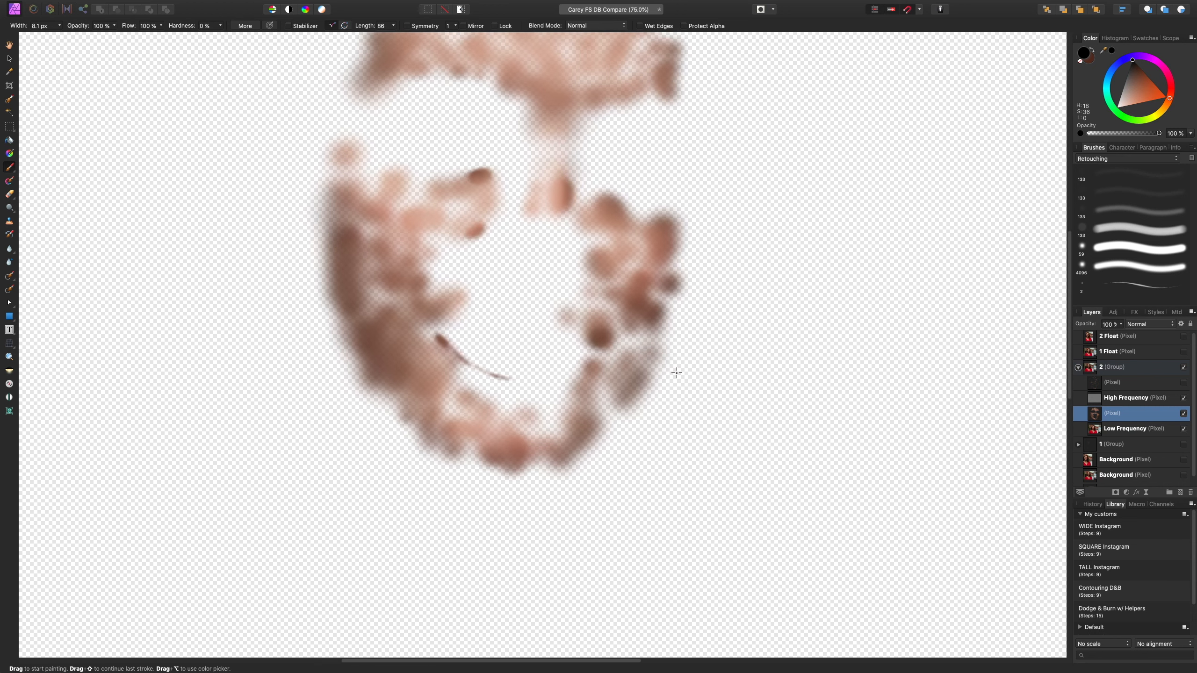
pyautogui.scroll(2, 677, 373)
pyautogui.hscroll(1, 676, 373)
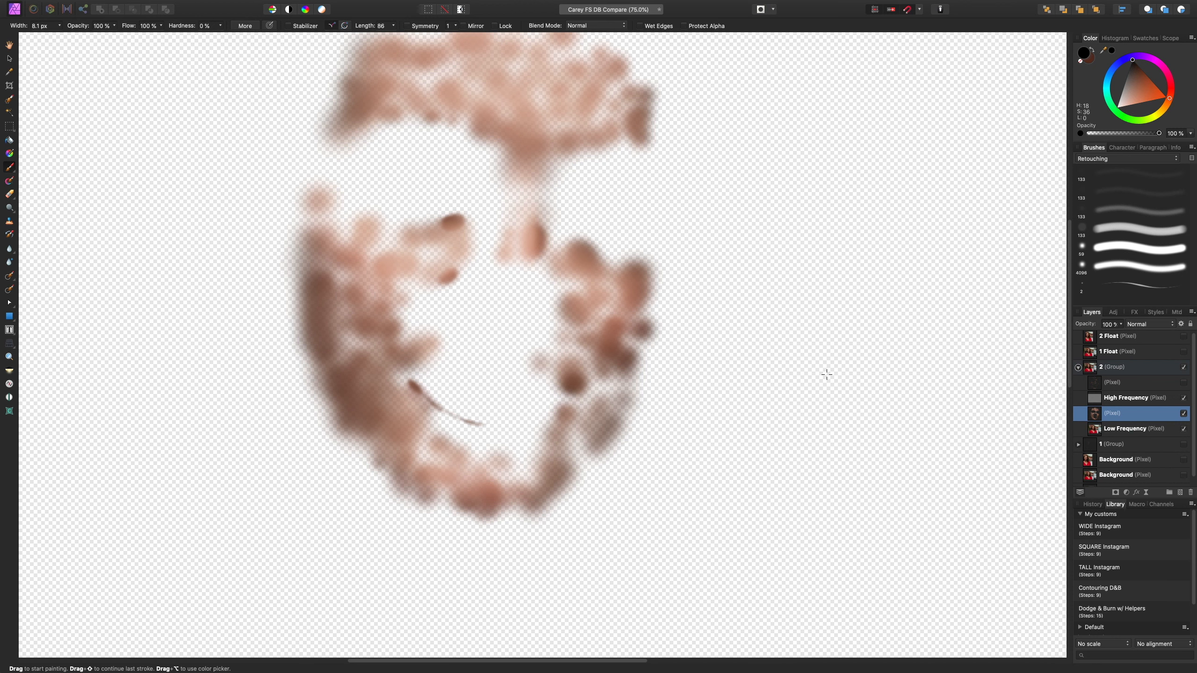
# Return to the full composite and compare the face with and without the painted pixel layer between High Frequency and Low Frequency, leaving it visible.
pyautogui.click(1185, 384)
pyautogui.click(1185, 383)
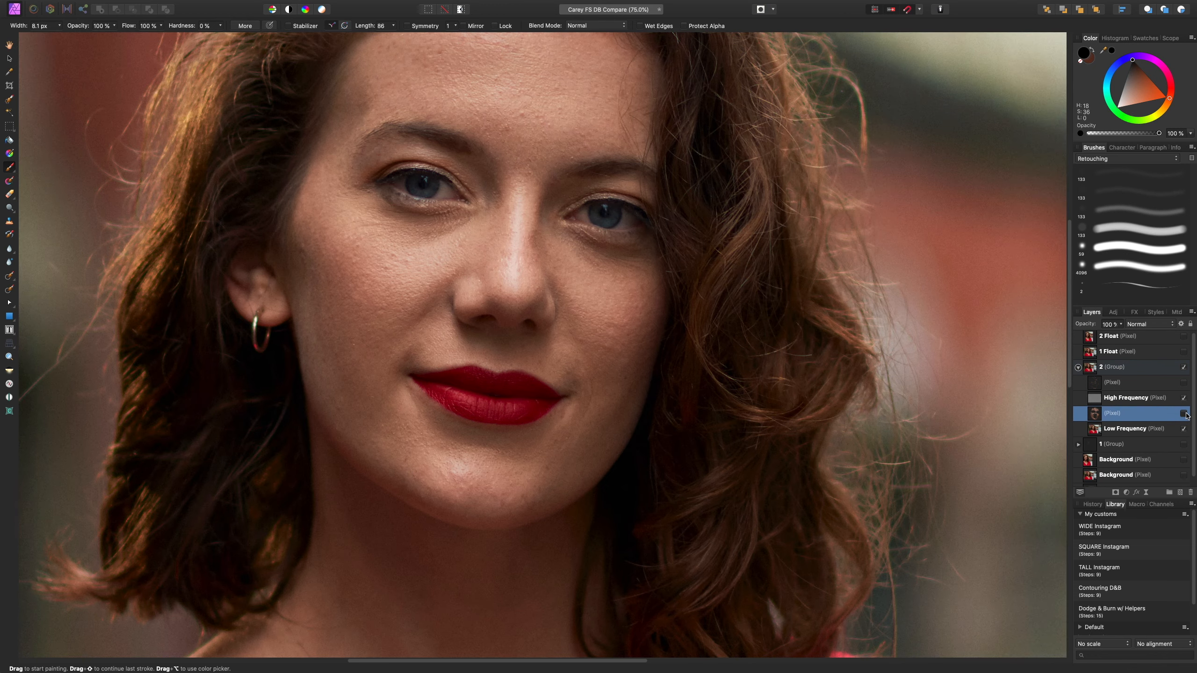
pyautogui.click(1185, 413)
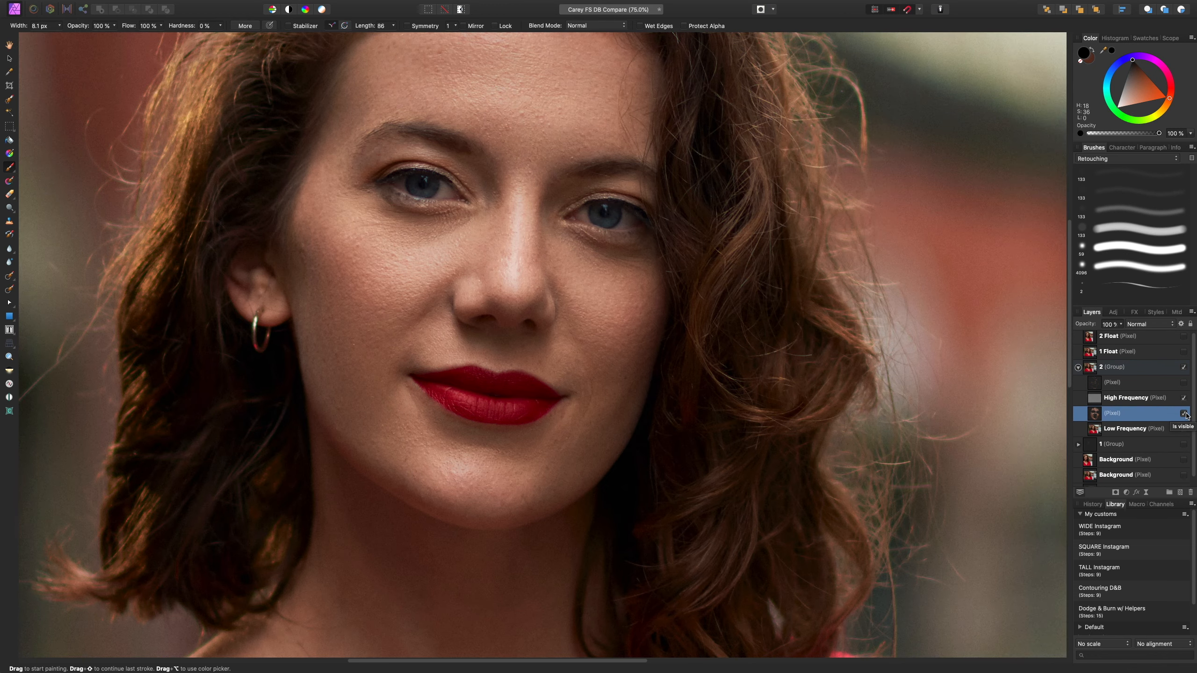
# Compare the face at 100% with and without group 2's top pixel layer, leave that layer visible and collapse the group.
pyautogui.press('super+1')
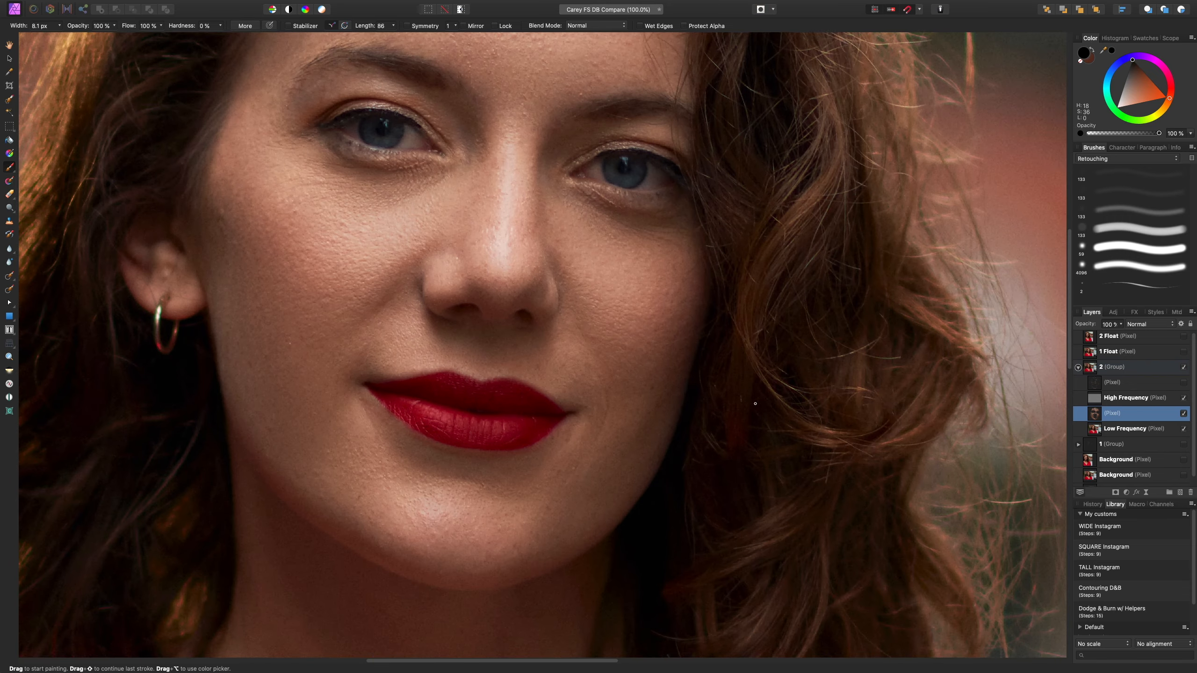
pyautogui.scroll(5, 847, 411)
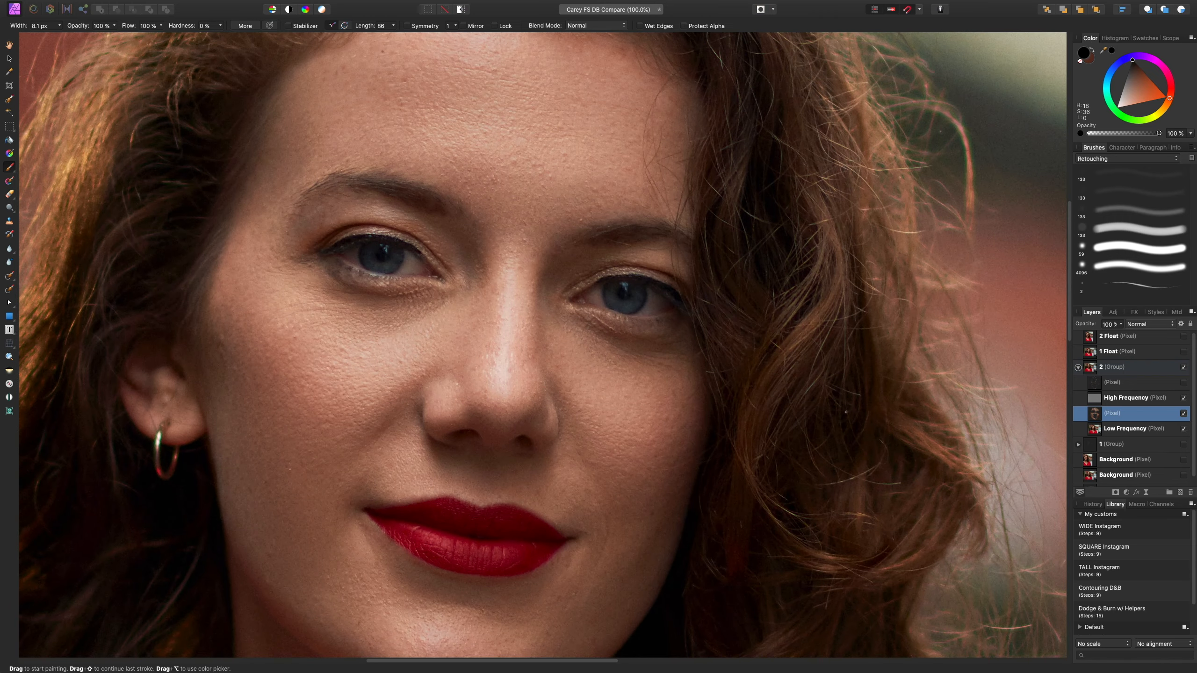
pyautogui.click(1185, 386)
pyautogui.click(1185, 385)
pyautogui.click(1185, 385)
pyautogui.click(1184, 386)
pyautogui.click(1185, 386)
pyautogui.click(1079, 368)
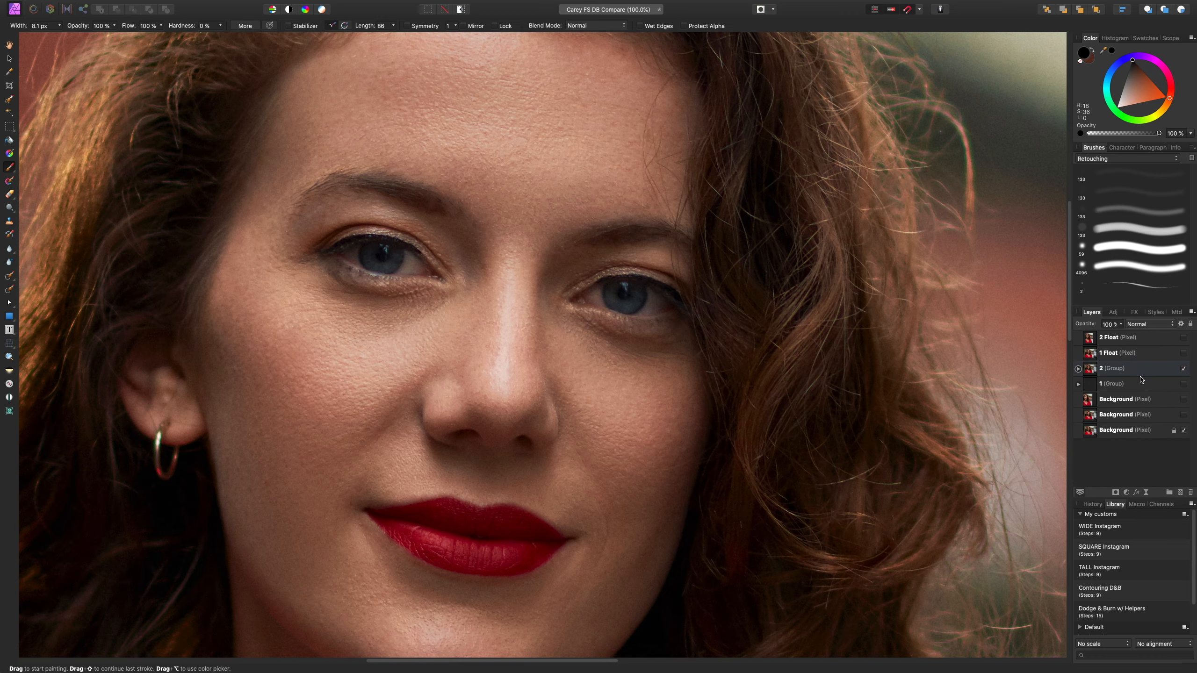
# Compare the face at 75% with and without the whole of group 2, leaving the group visible.
pyautogui.press('super+0')
pyautogui.press('super+plus')
pyautogui.press('super+plus')
pyautogui.moveTo(582, 231); pyautogui.dragTo(825, 367)
pyautogui.scroll(4, 825, 368)
pyautogui.hscroll(4, 826, 367)
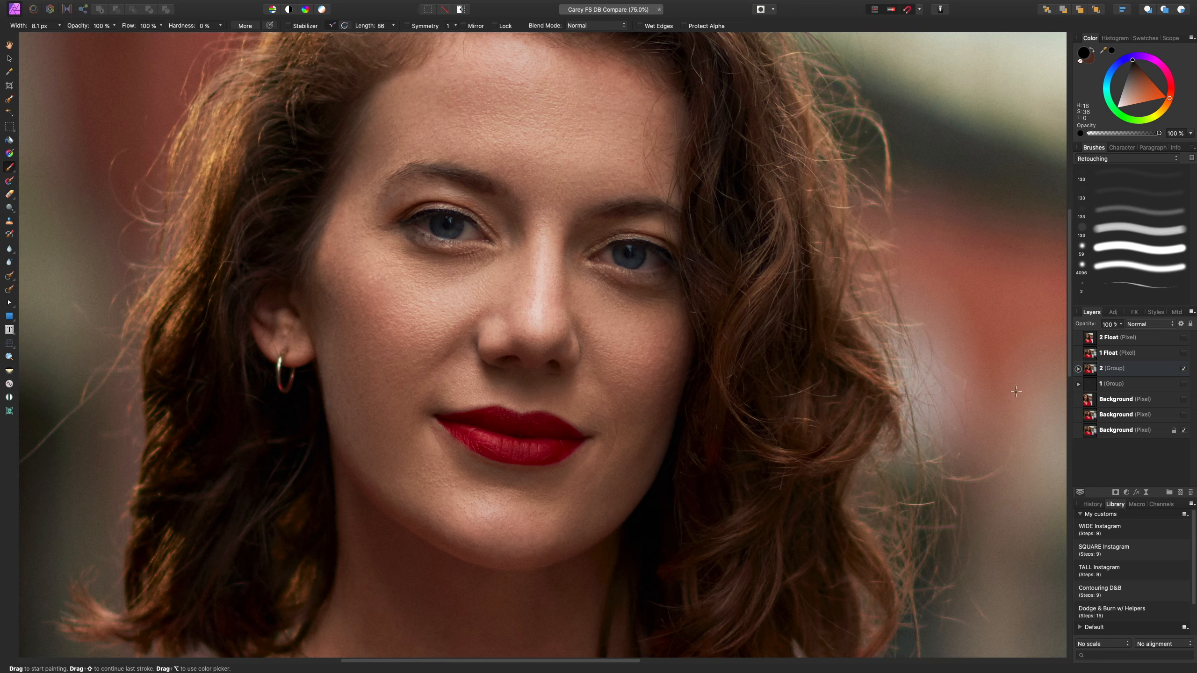
pyautogui.click(1184, 369)
pyautogui.click(1184, 370)
# Expand group 2 and isolate the painted pixel layer between High Frequency and Low Frequency.
pyautogui.click(1078, 369)
pyautogui.click(1097, 415)
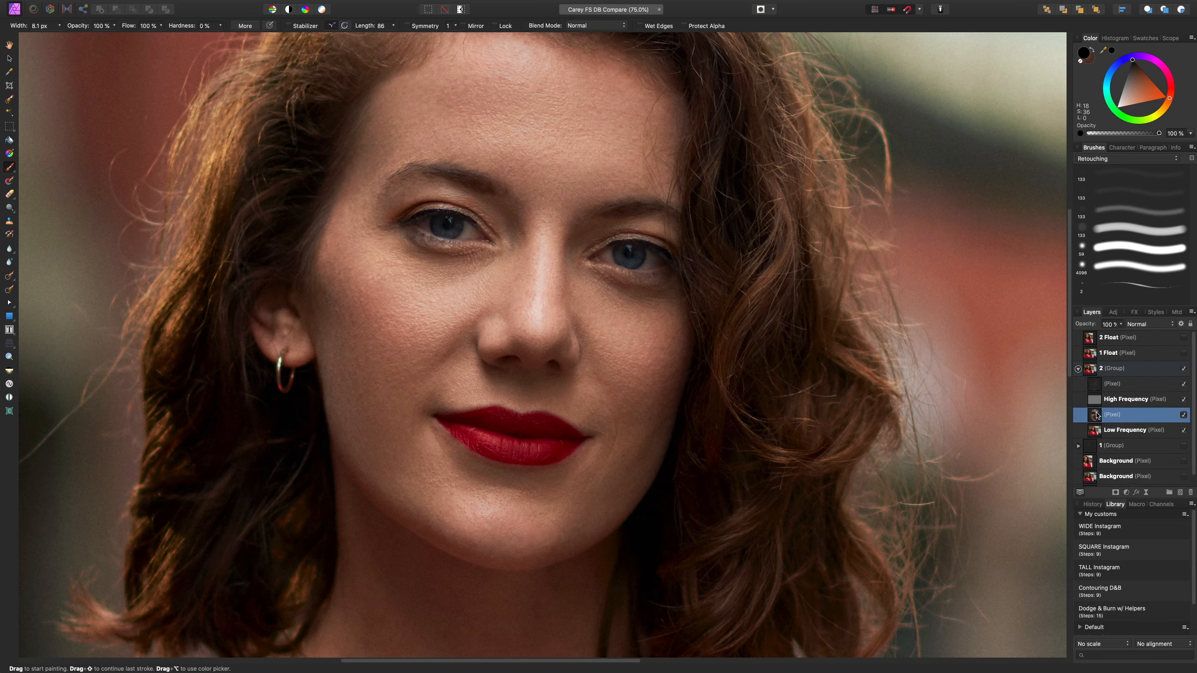
pyautogui.keyDown('alt'); pyautogui.click(1097, 415); pyautogui.keyUp('alt')
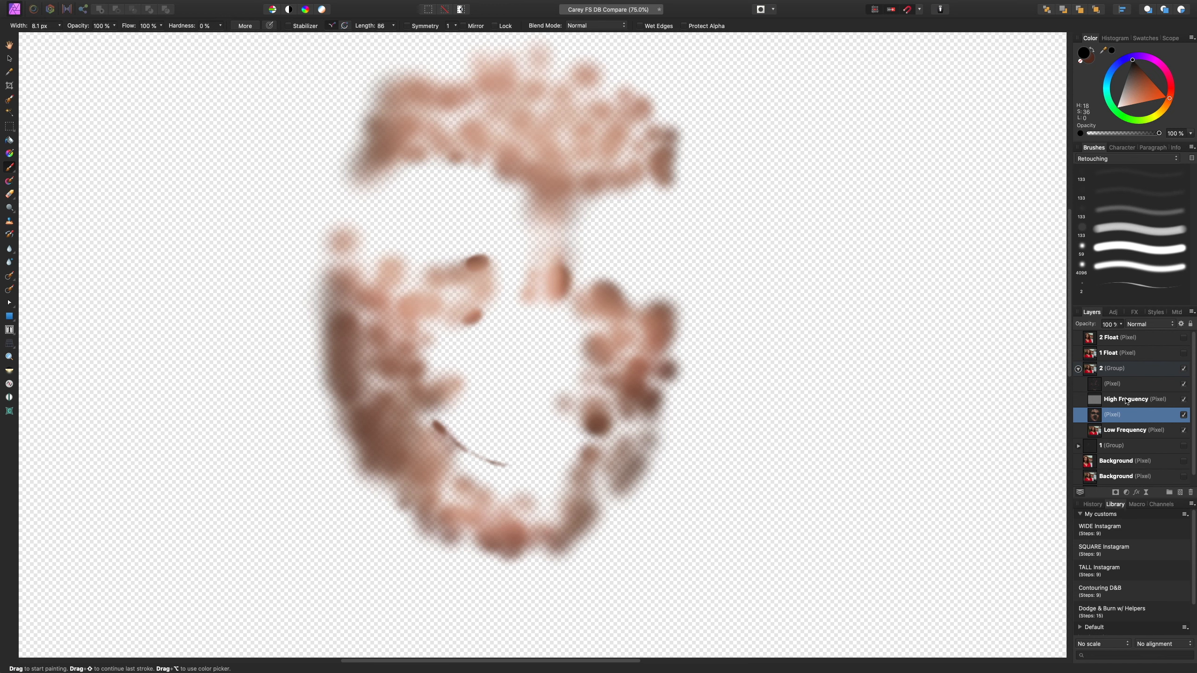
# Collapse and hide group 2, and show group 1 in its place.
pyautogui.click(1079, 369)
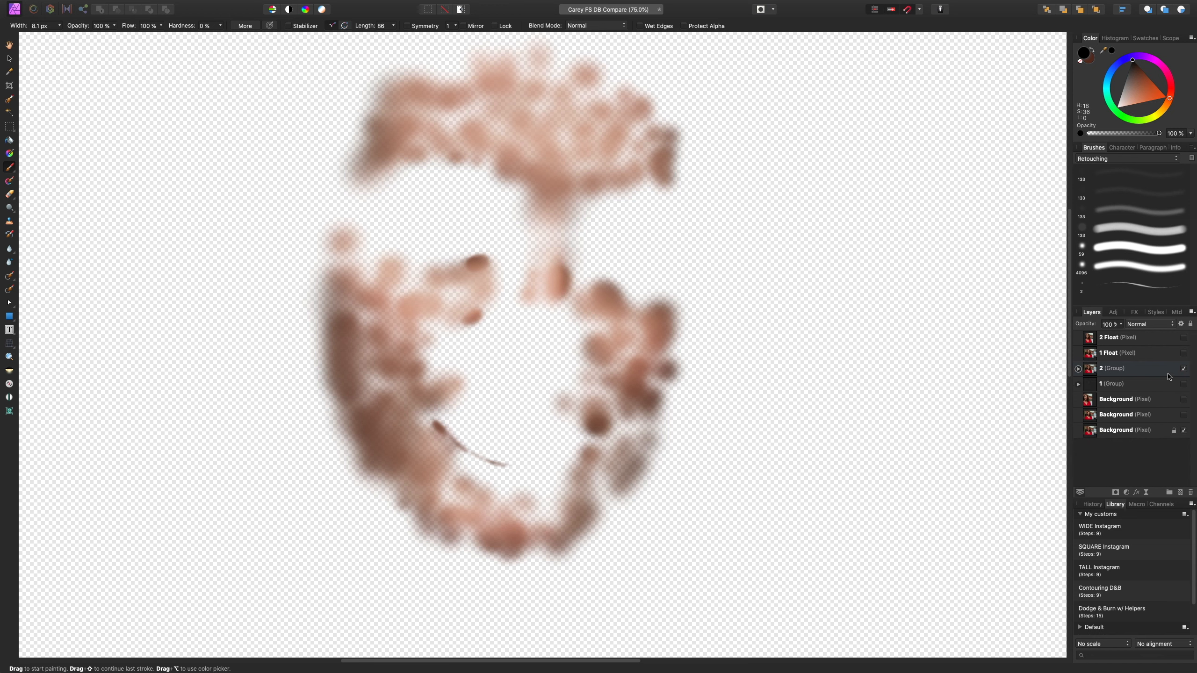
pyautogui.click(1184, 369)
pyautogui.click(1184, 384)
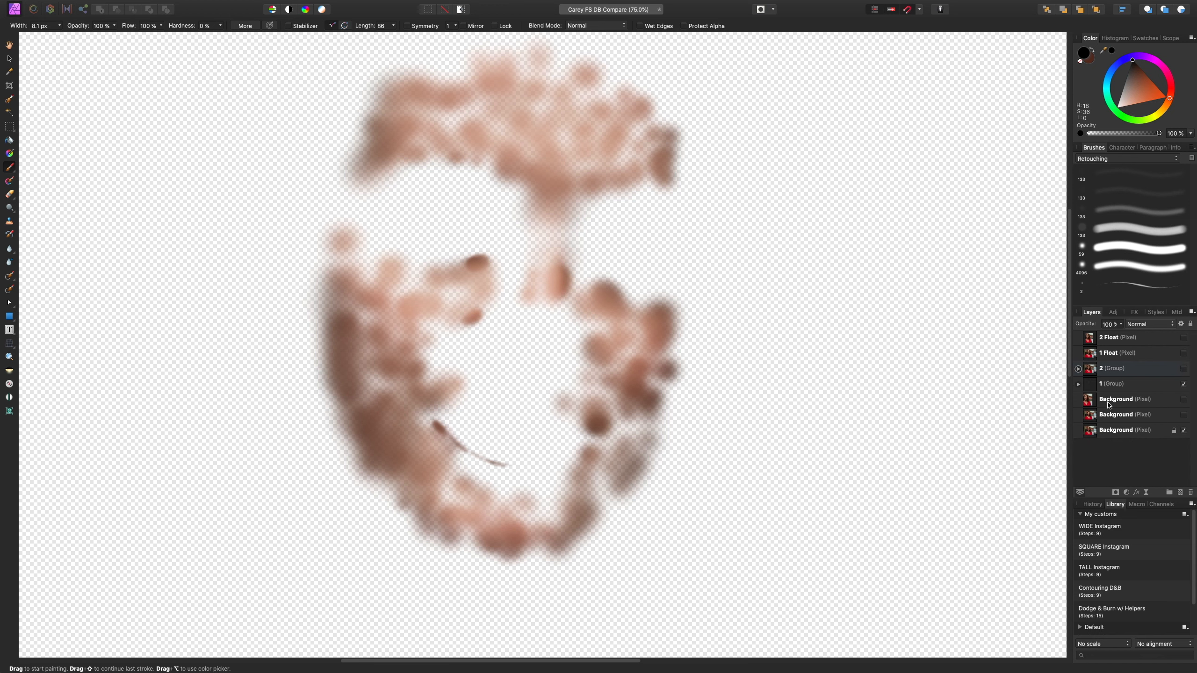
# Expand group 1 and isolate the mask of its Dodge curves adjustment.
pyautogui.click(1078, 384)
pyautogui.click(1136, 430)
pyautogui.click(1150, 446)
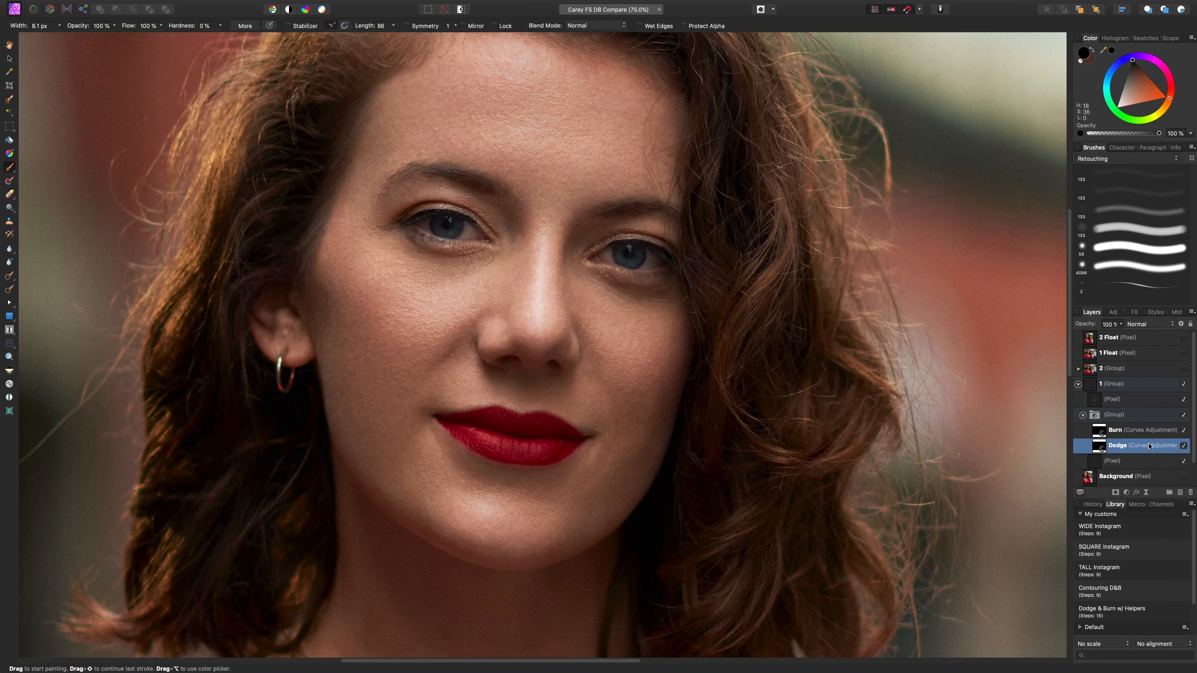
pyautogui.keyDown('alt'); pyautogui.click(1101, 448); pyautogui.keyUp('alt')
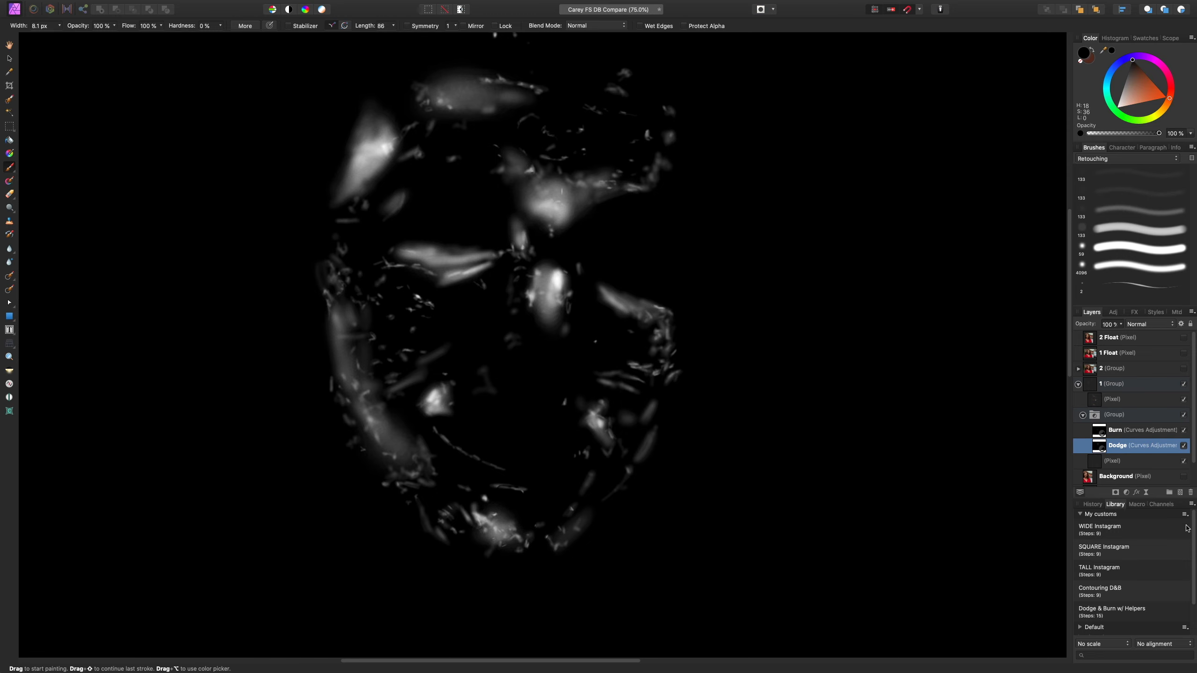
# Leave the mask view and compare the cheek and nose at 200% with and without the Dodge adjustment, leaving it visible.
pyautogui.click(1143, 431)
pyautogui.press('super+plus')
pyautogui.press('super+plus')
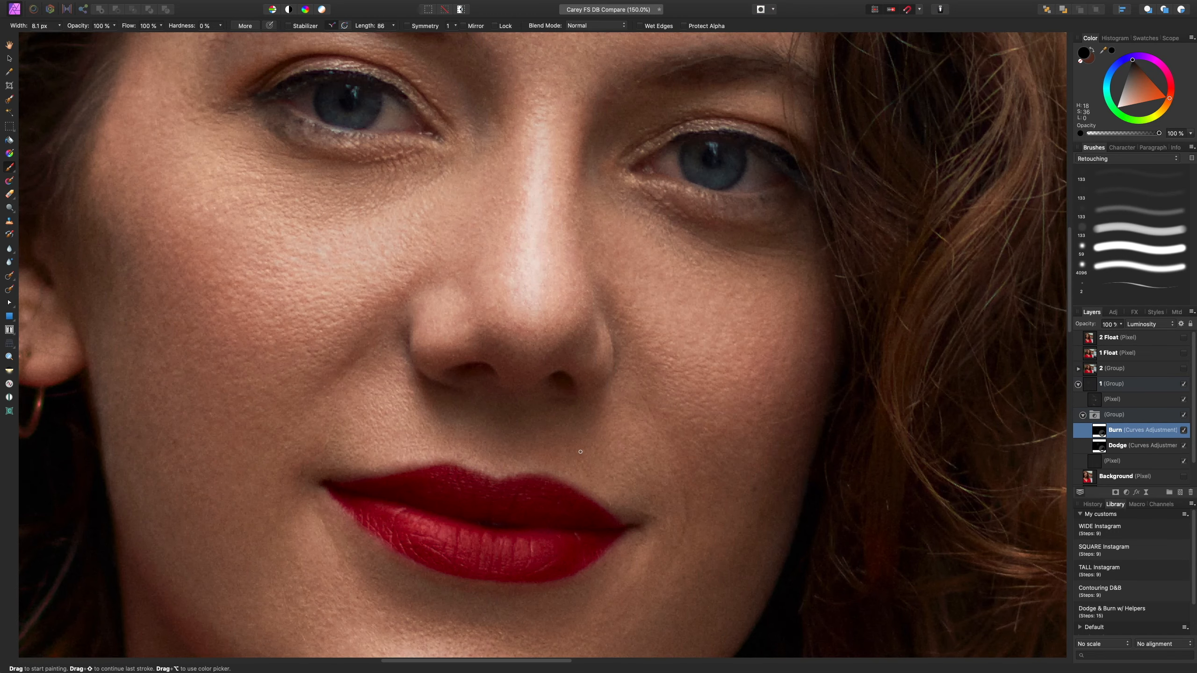
pyautogui.press('super+plus')
pyautogui.hscroll(-3, 580, 452)
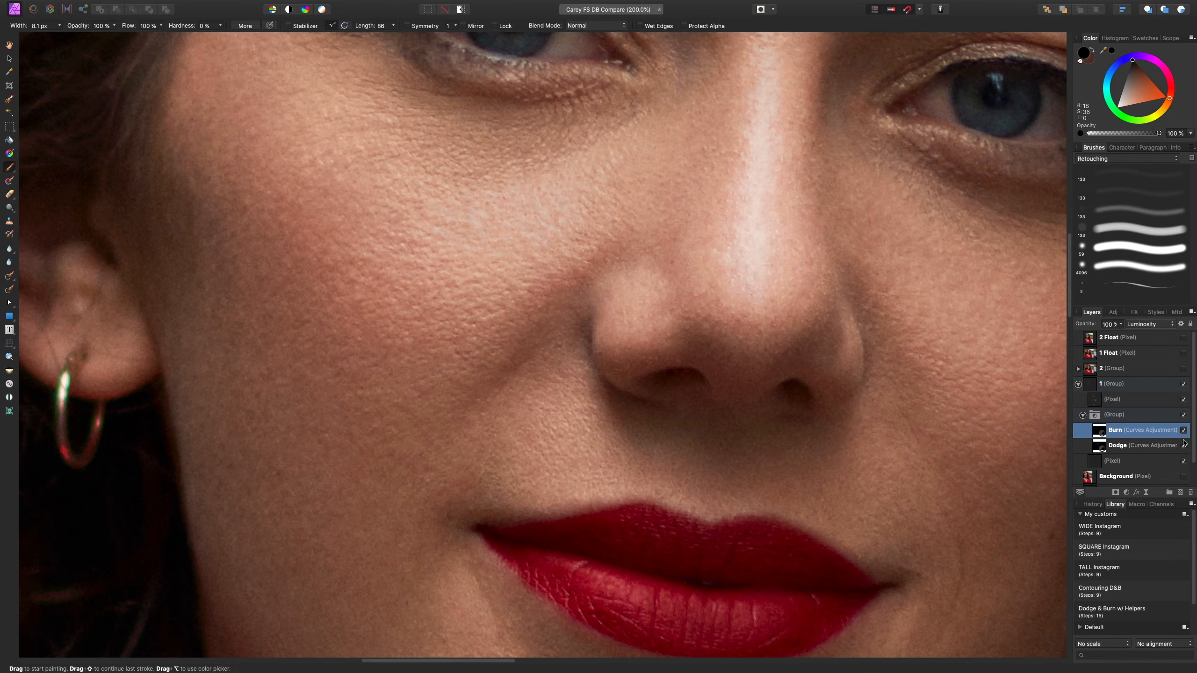
pyautogui.click(1170, 448)
pyautogui.click(1185, 446)
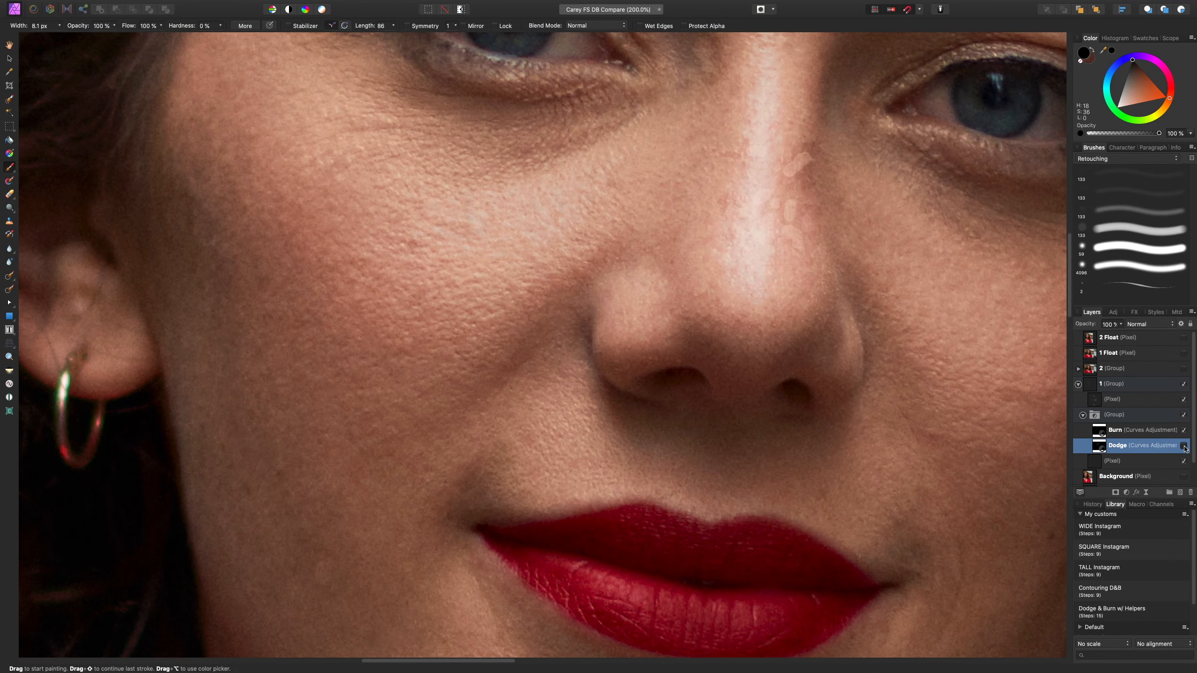
pyautogui.click(1184, 446)
# Hide group 1's top pixel layer and examine the cheek and nose texture at 300% and 200%.
pyautogui.click(1184, 399)
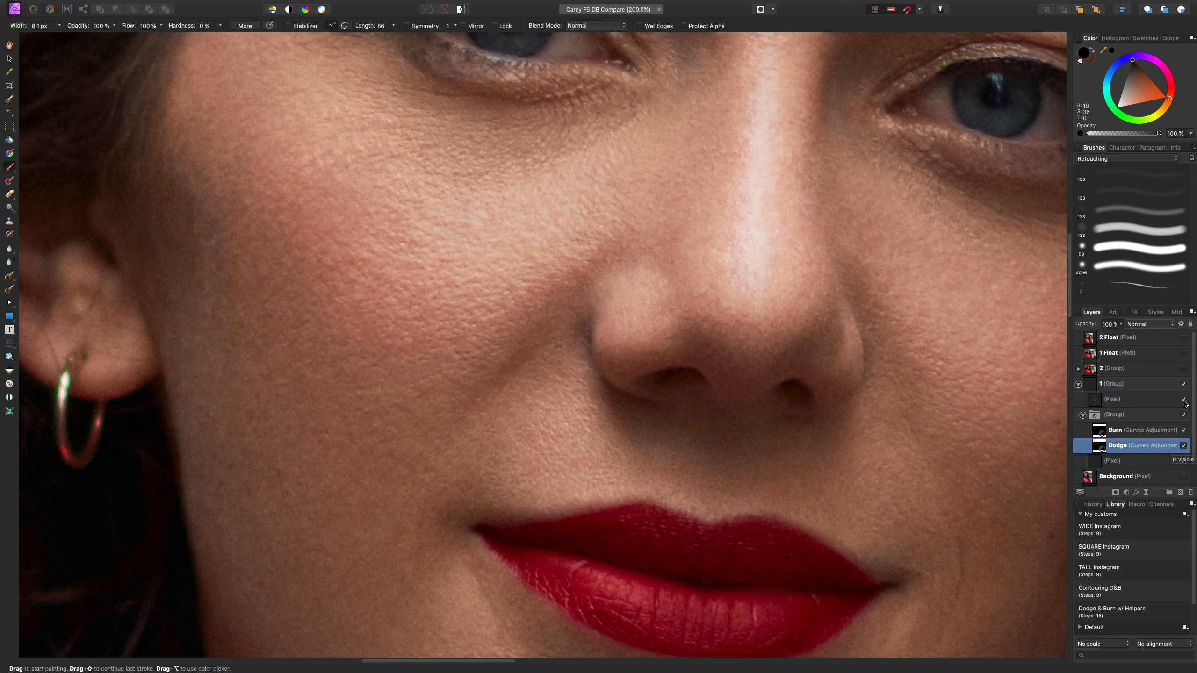
pyautogui.press('super+plus')
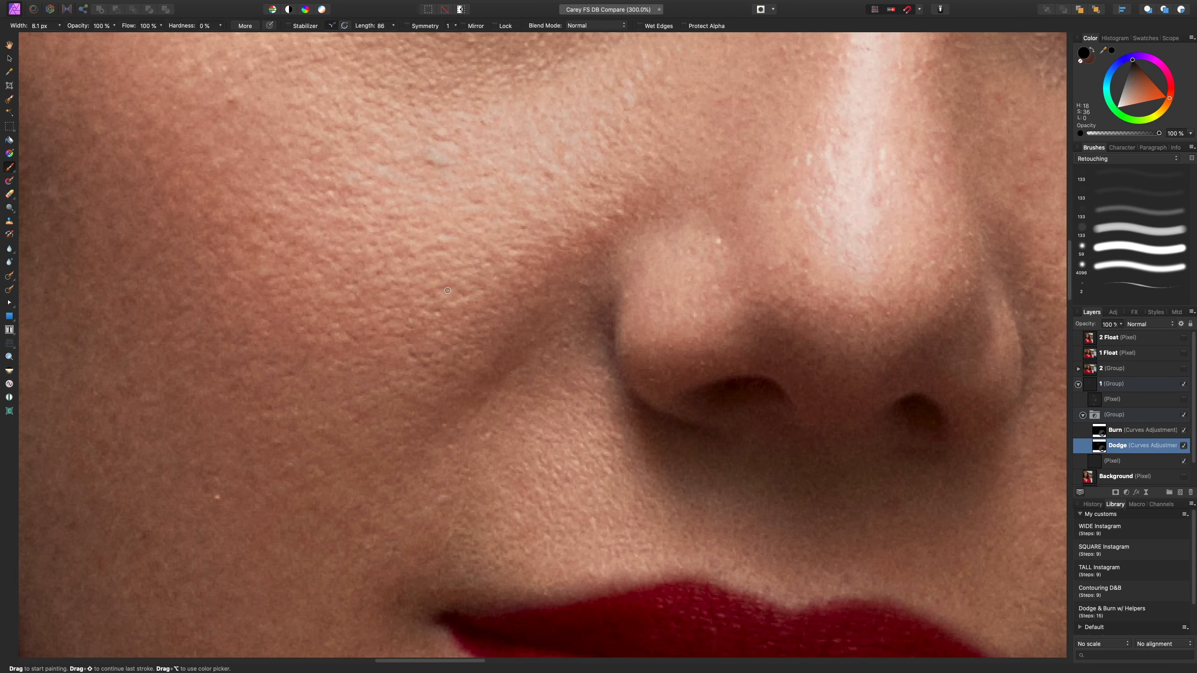
pyautogui.press('super+minus')
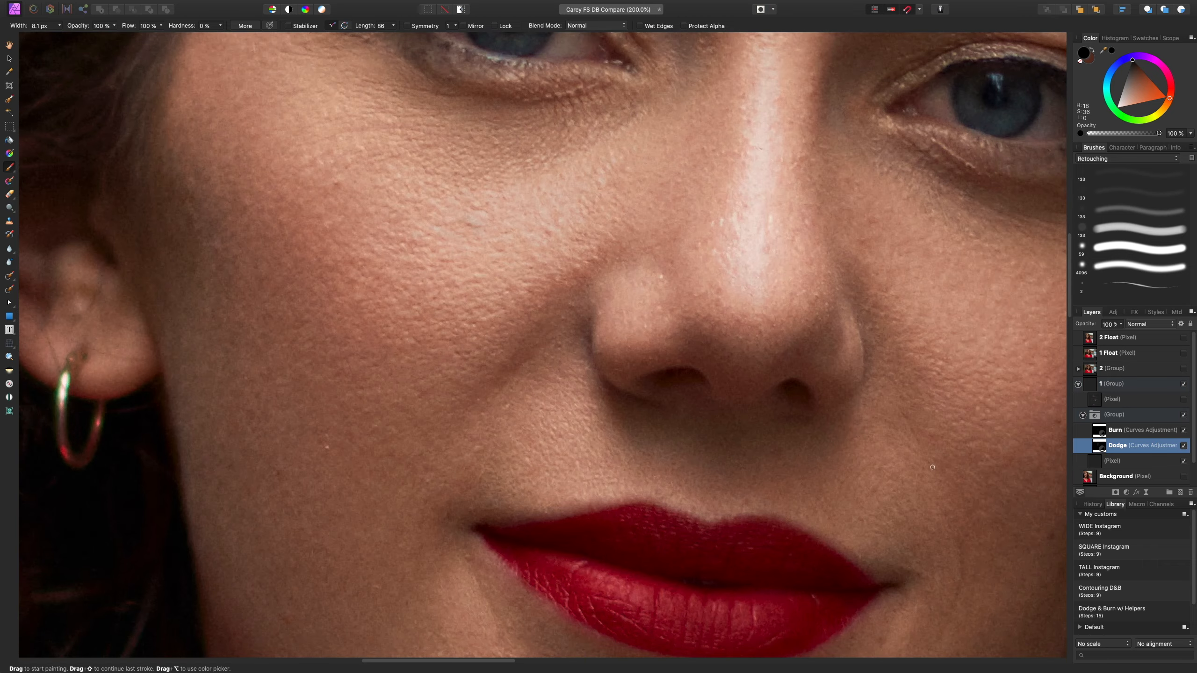
# Compare the cheeks, mouth and chin at 200% with and without the Dodge adjustment, leaving it visible.
pyautogui.click(1184, 446)
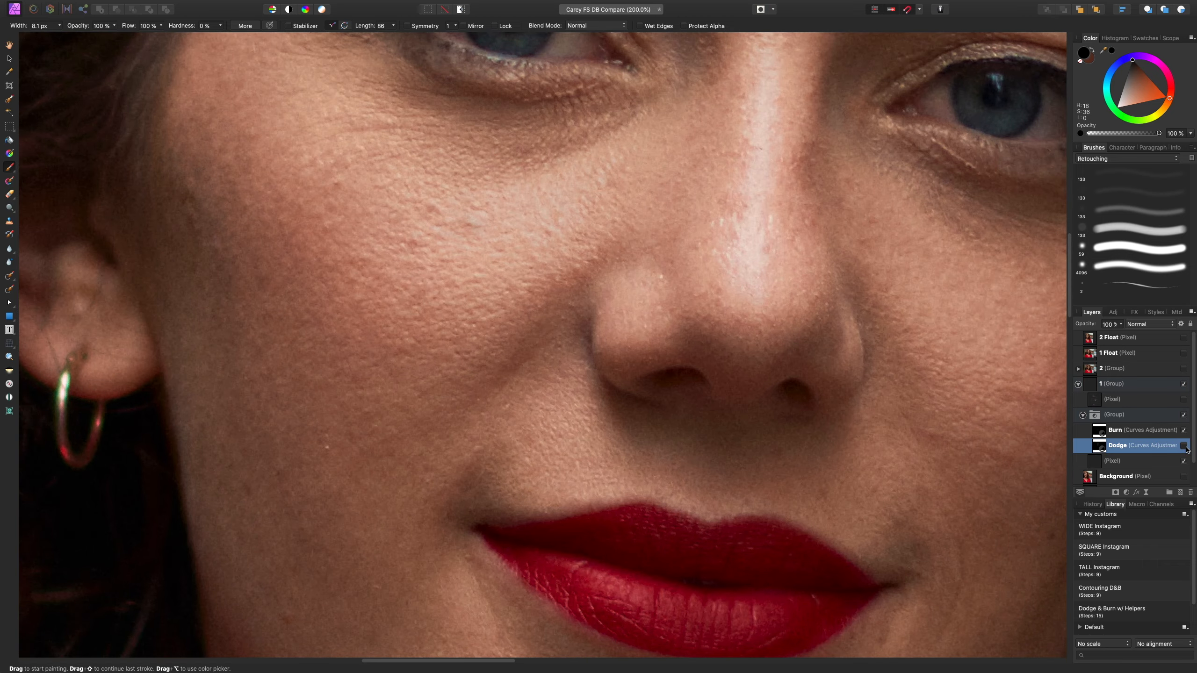
pyautogui.click(1184, 446)
pyautogui.click(1184, 445)
pyautogui.scroll(-10, 942, 438)
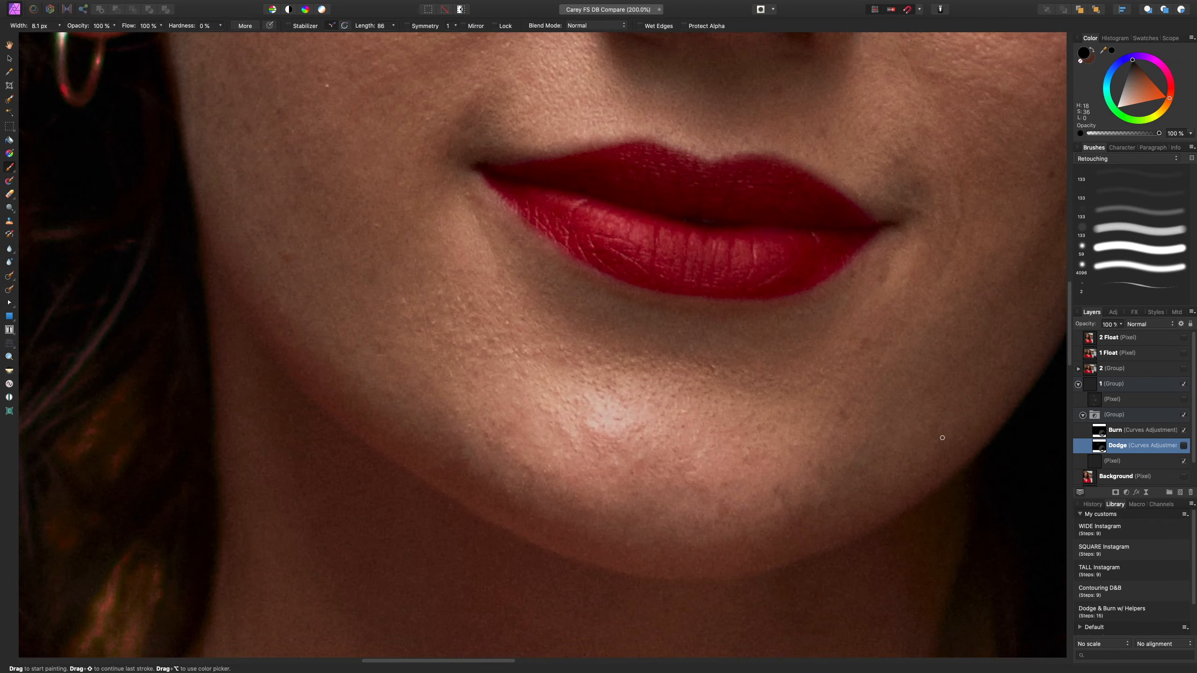
pyautogui.click(1184, 446)
pyautogui.click(1183, 446)
pyautogui.click(1184, 446)
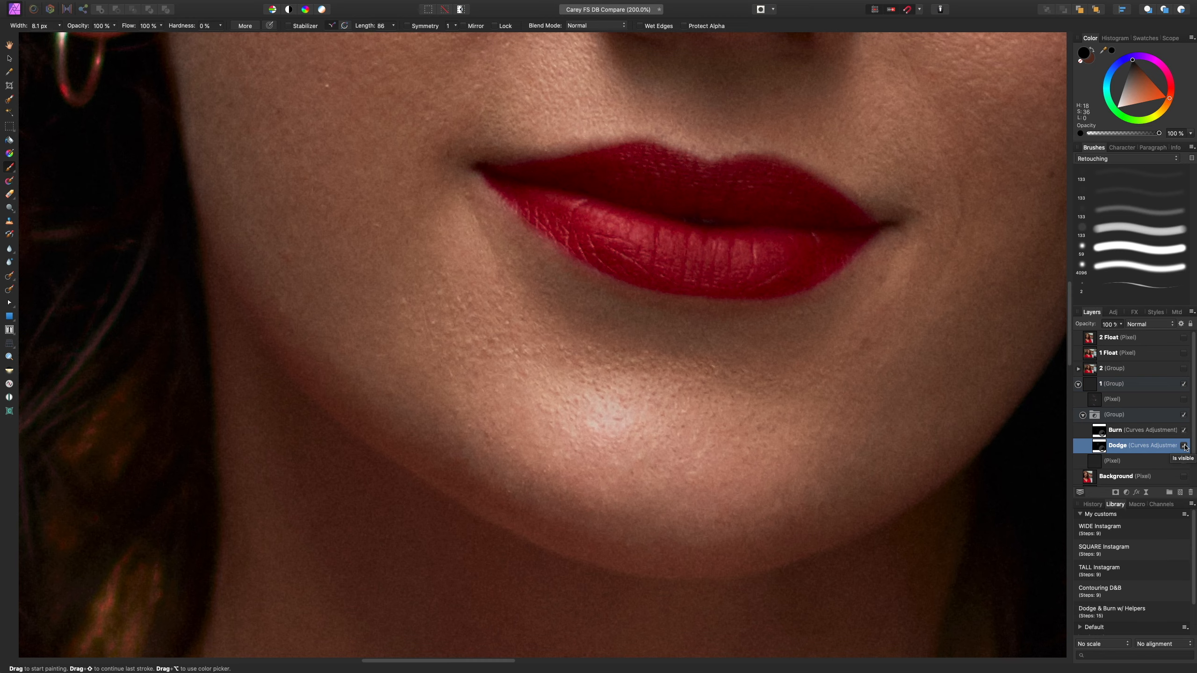
# Switch the Burn curves adjustment off and on over the chin, and isolate its mask for viewing at 75%.
pyautogui.click(1184, 431)
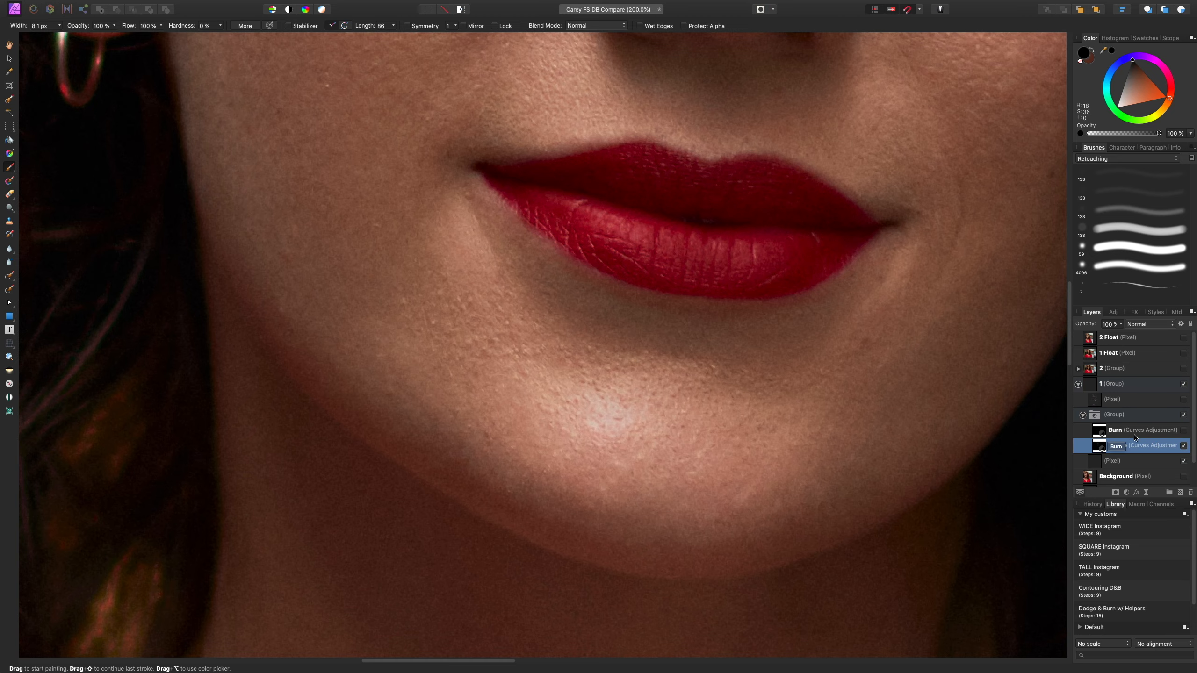
pyautogui.click(1184, 430)
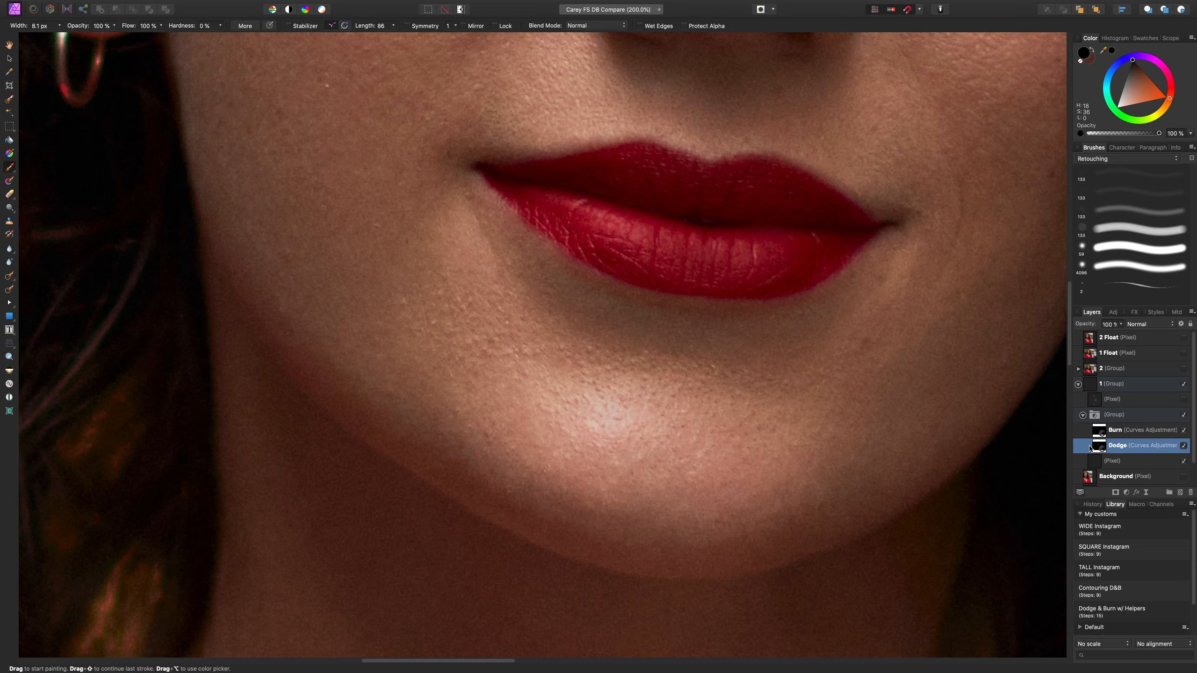
pyautogui.keyDown('alt'); pyautogui.click(1079, 432); pyautogui.keyUp('alt')
pyautogui.press('super+minus')
pyautogui.press('super+minus')
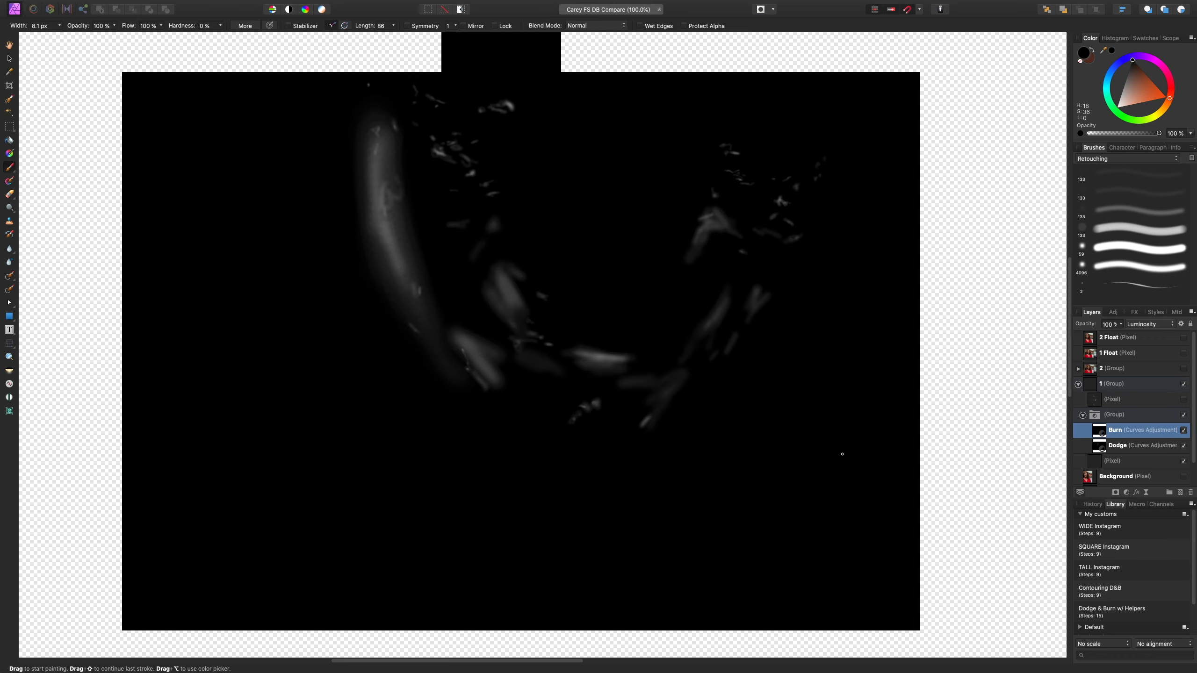
pyautogui.scroll(5, 844, 454)
pyautogui.press('super+minus')
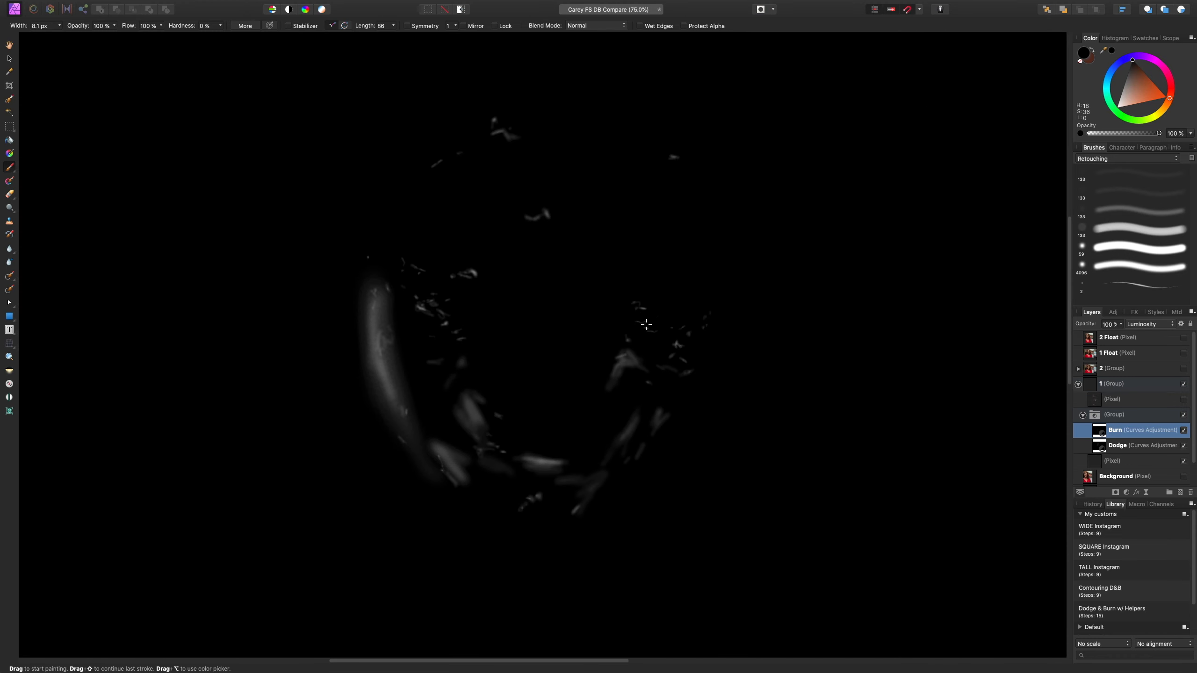
# Leave the mask view and compare the cheek and jawline at 150% with and without the Burn adjustment, leaving it visible.
pyautogui.click(1159, 418)
pyautogui.click(1158, 432)
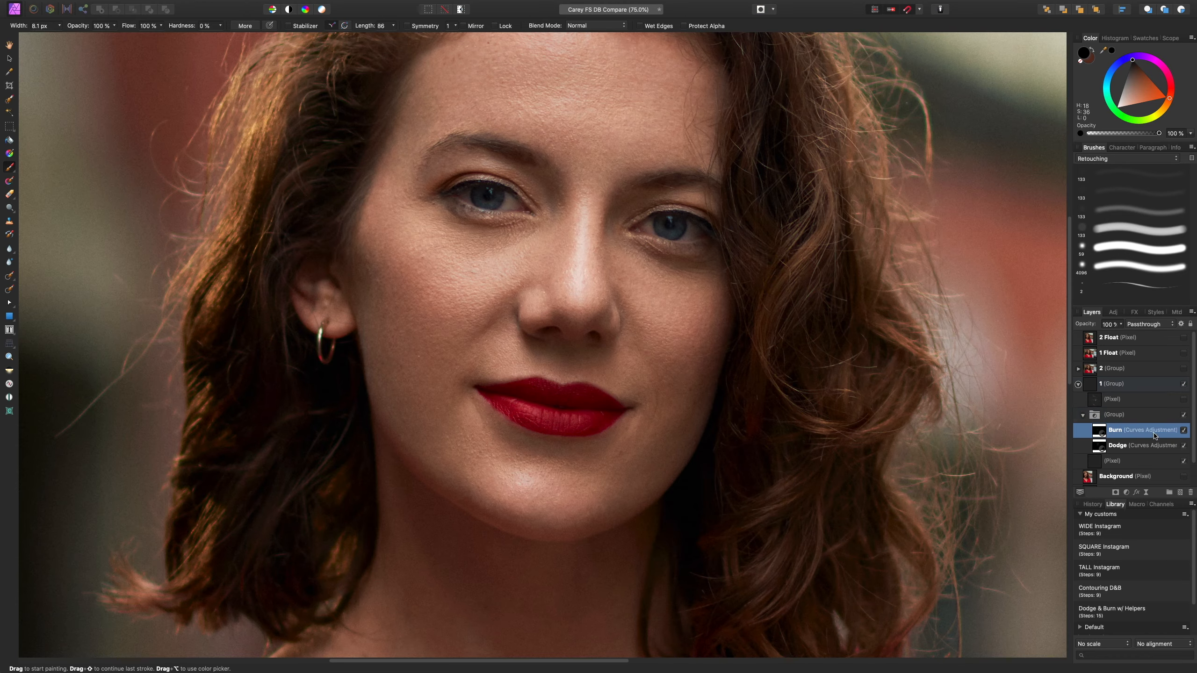
pyautogui.press('super+0')
pyautogui.press('super+plus')
pyautogui.press('super+plus')
pyautogui.press('super+plus')
pyautogui.press('super+plus')
pyautogui.hscroll(-15, 564, 362)
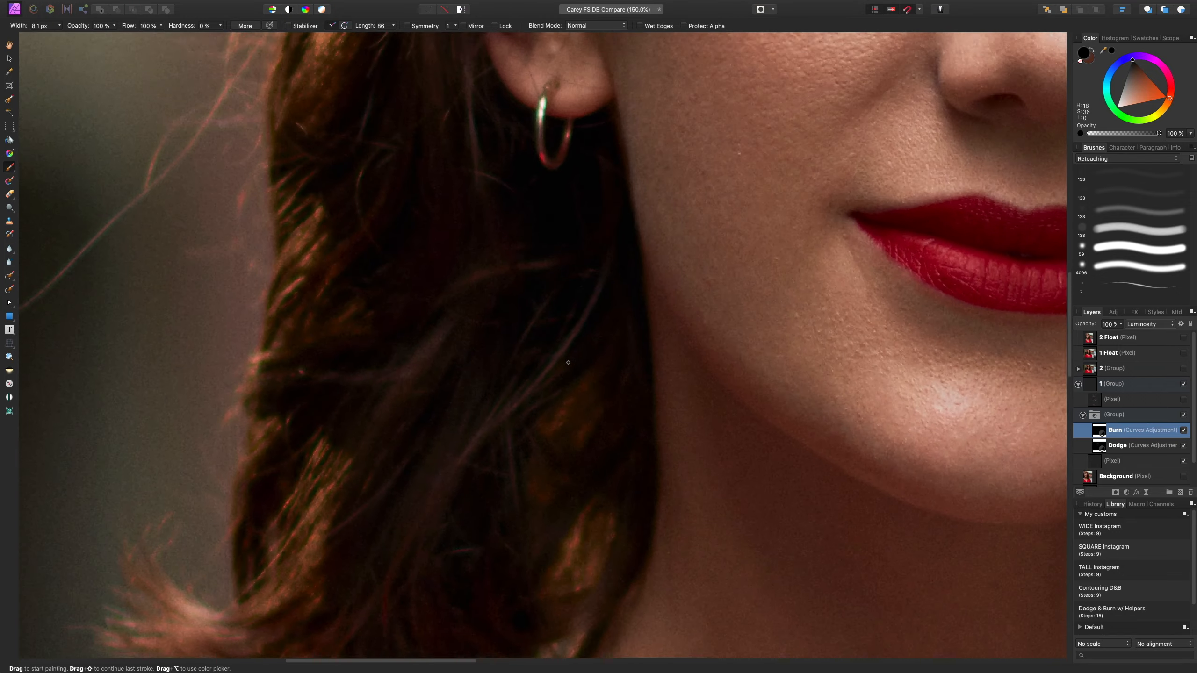
pyautogui.scroll(5, 566, 361)
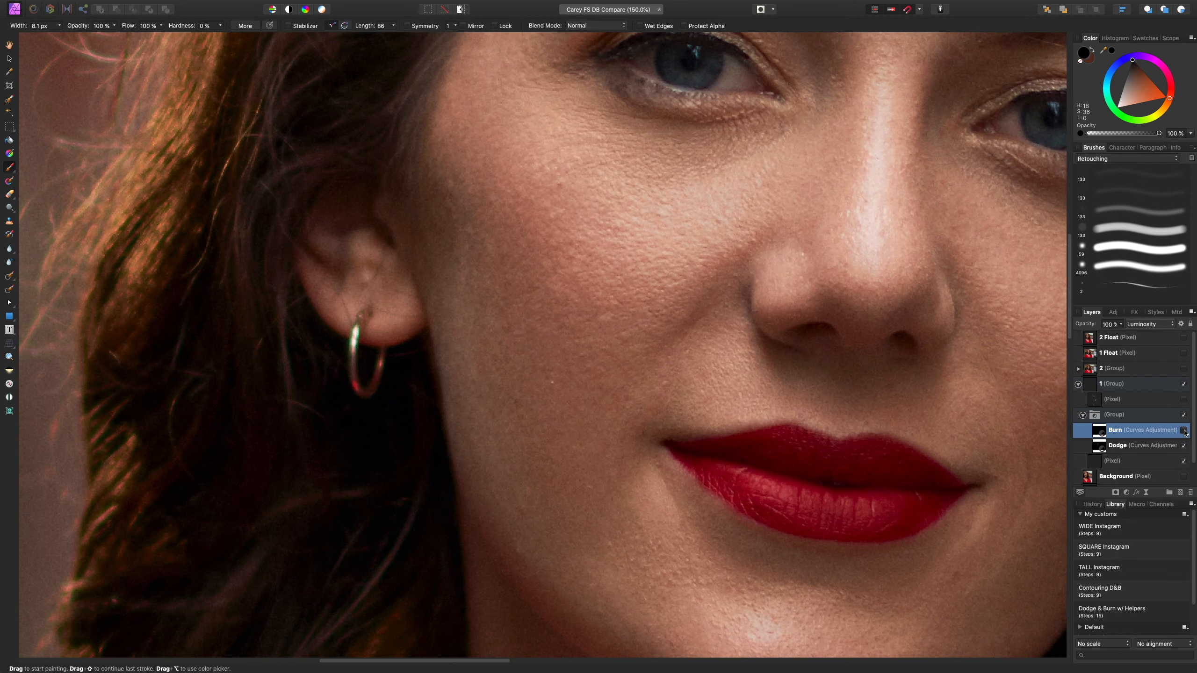
pyautogui.click(1184, 430)
pyautogui.click(1185, 431)
# Inspect the Burn mask in isolation at 150%, return to the portrait and collapse the Dodge and Burn subgroup.
pyautogui.keyDown('alt'); pyautogui.click(1100, 433); pyautogui.keyUp('alt')
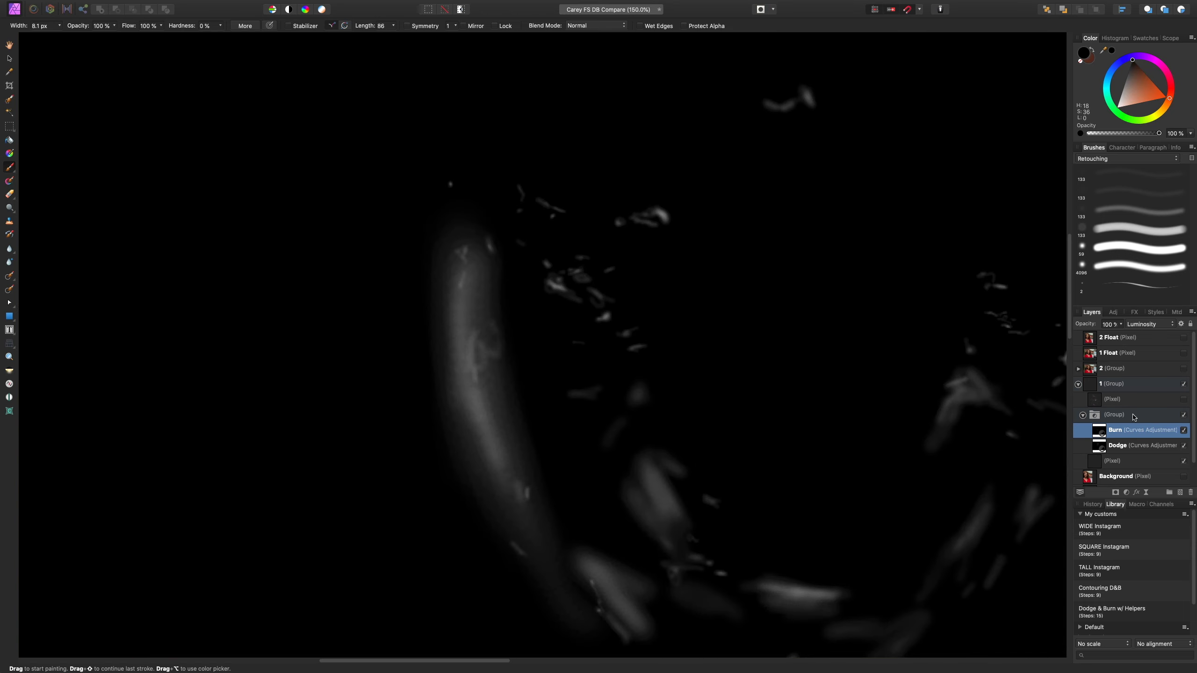
pyautogui.click(1133, 417)
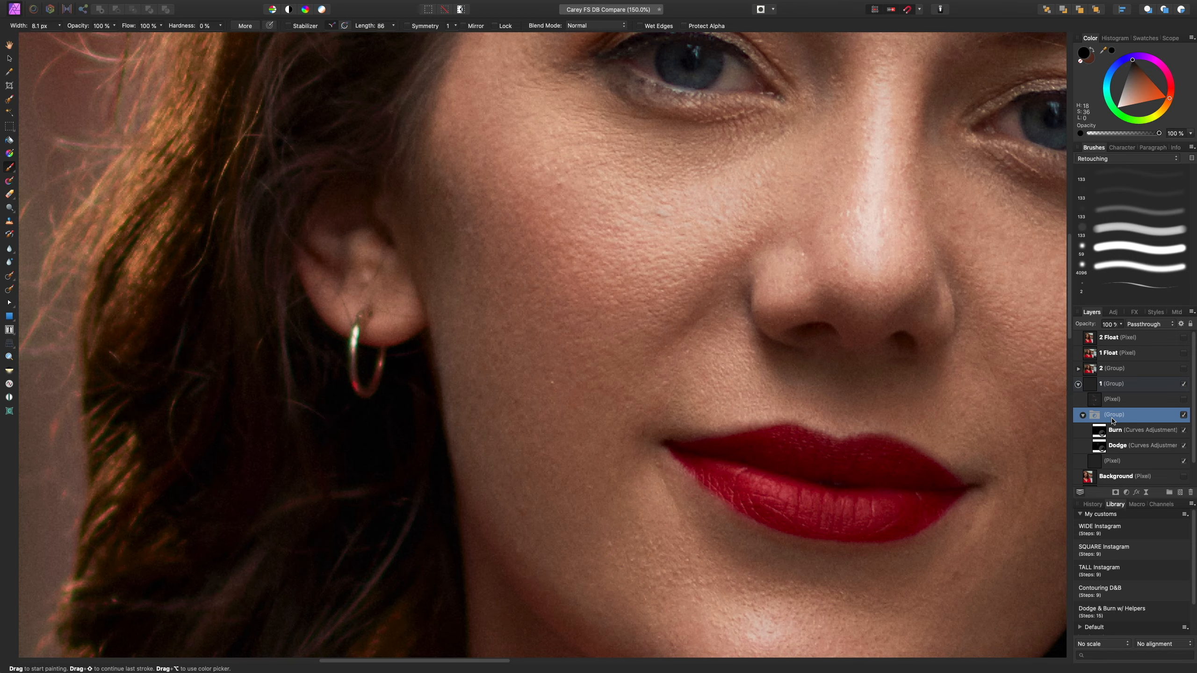
pyautogui.click(1083, 414)
# Collapse group 1 and show group 2 above it, with the face framed at 150%.
pyautogui.hscroll(3, 931, 413)
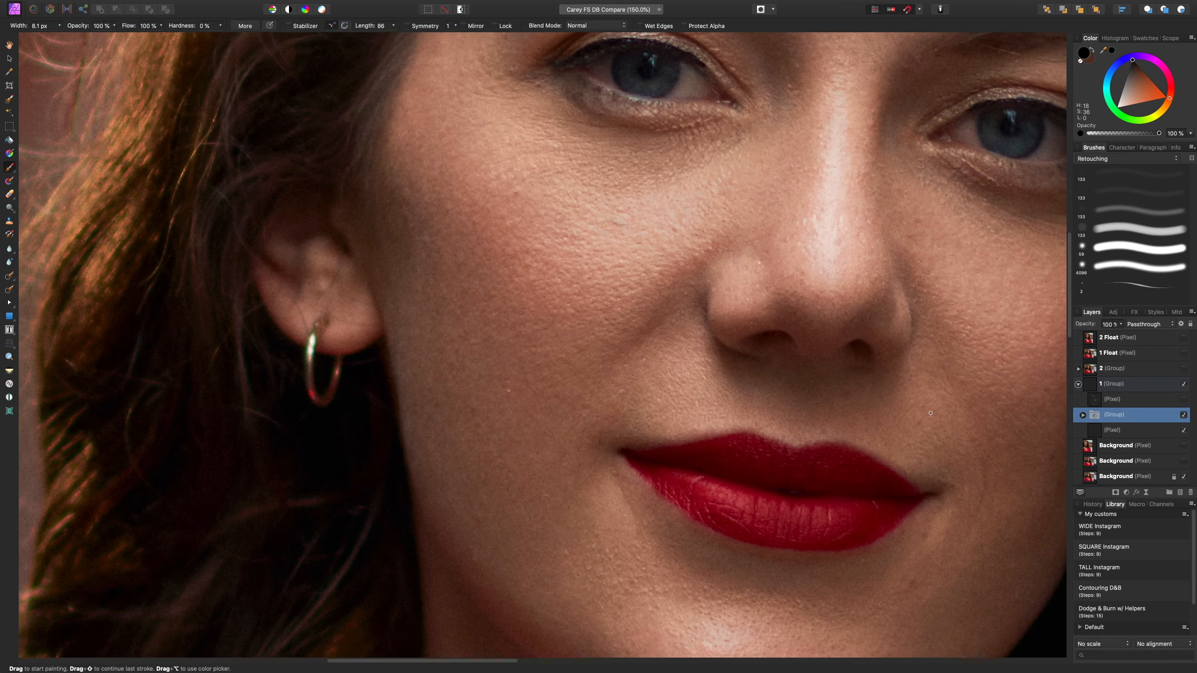
pyautogui.hscroll(3, 931, 413)
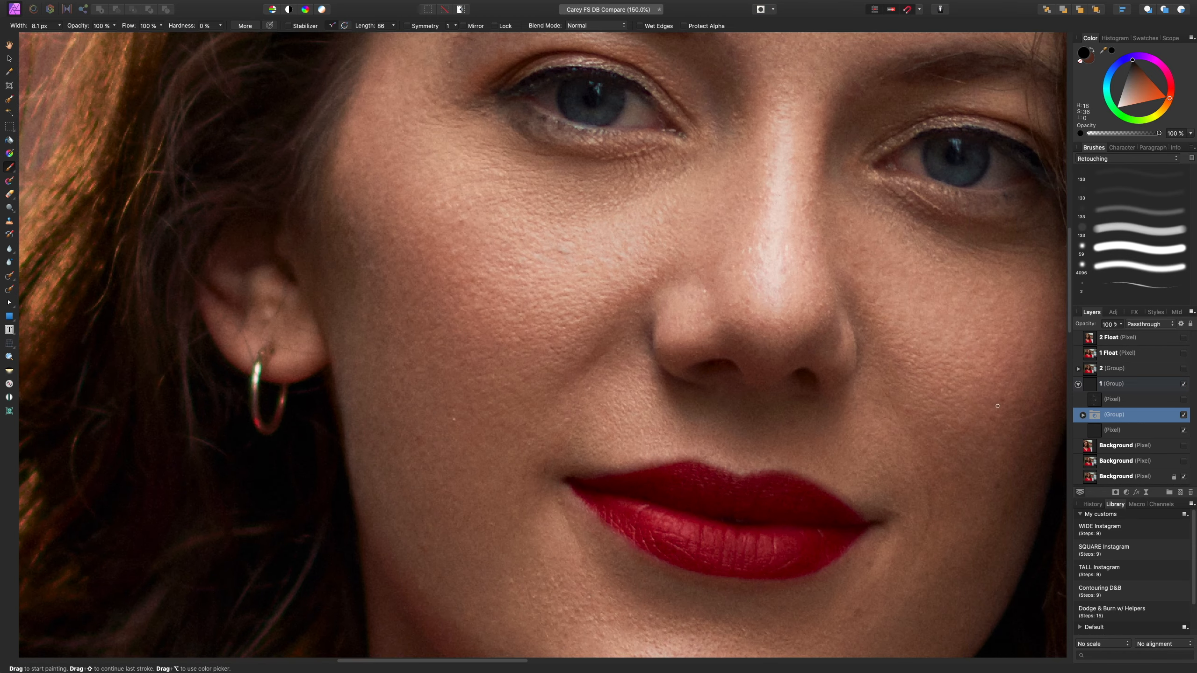
pyautogui.click(1078, 385)
pyautogui.click(1184, 369)
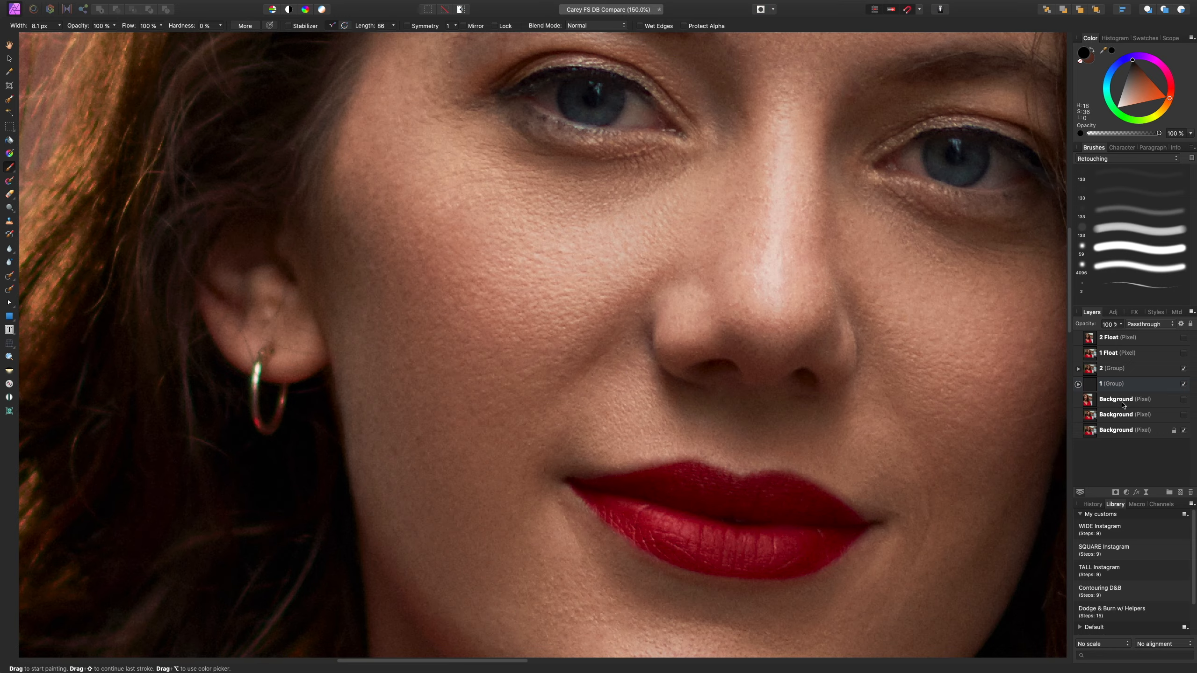
# Examine the portrait with group 2 shown, first as the full image and with the face enlarged to 100%.
pyautogui.press('super+0')
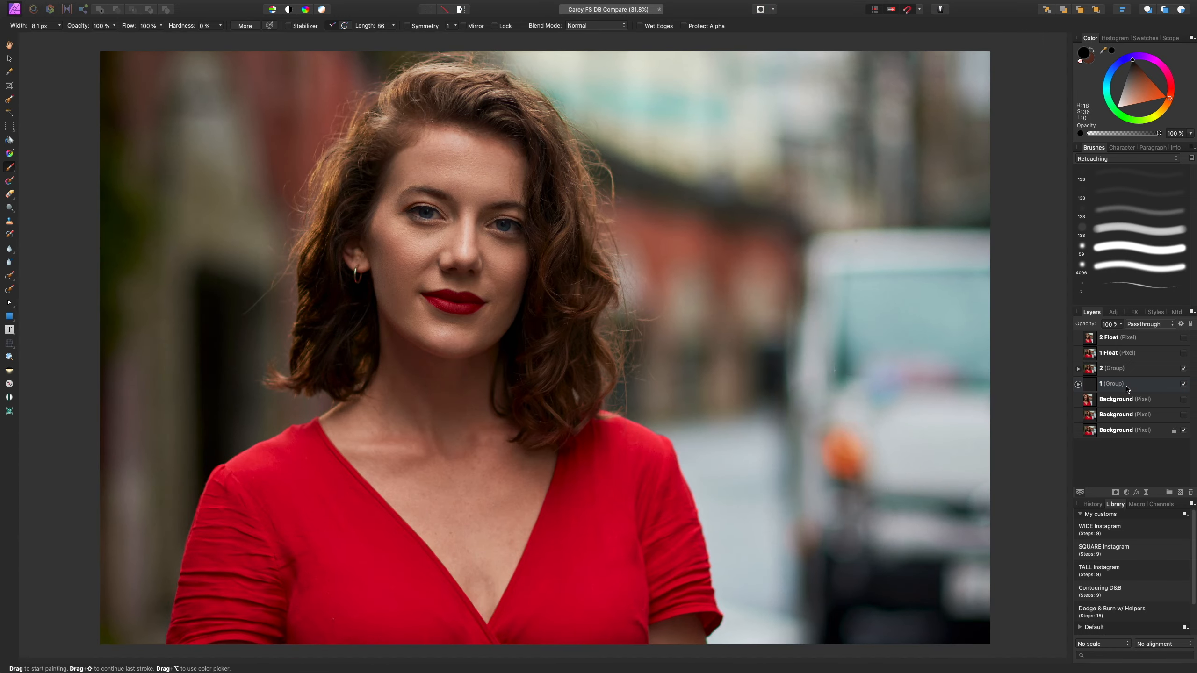
pyautogui.press('super+plus')
pyautogui.press('super+plus')
pyautogui.press('super+plus')
pyautogui.scroll(5, 712, 357)
pyautogui.hscroll(-5, 712, 357)
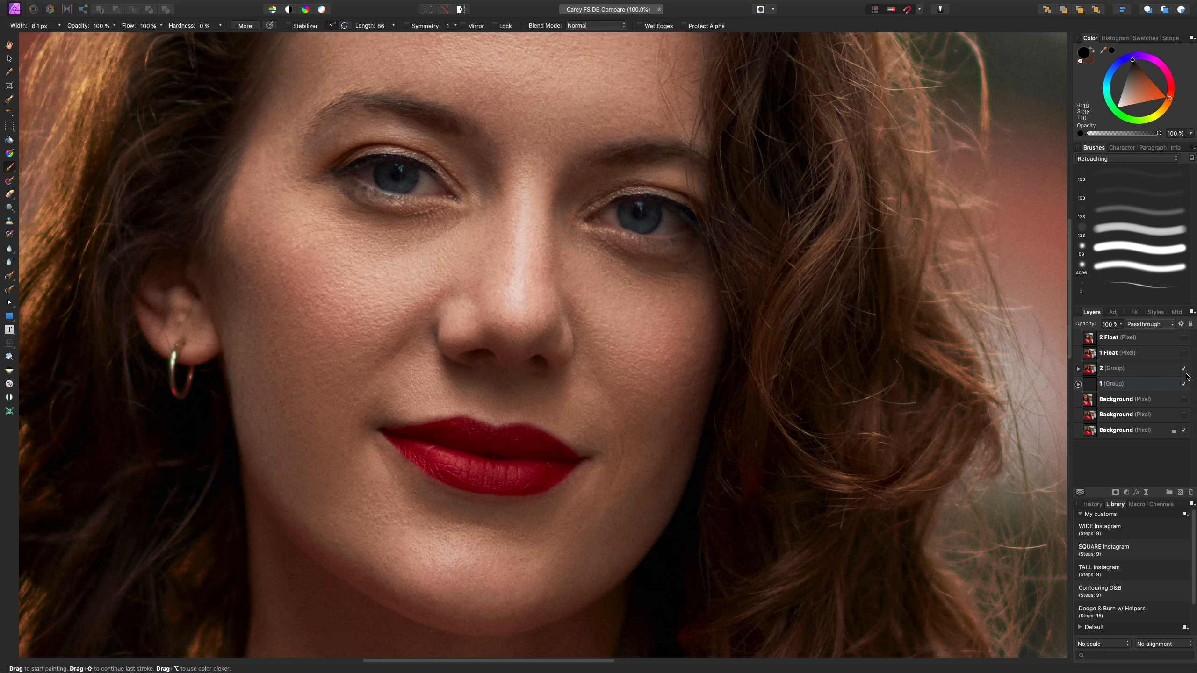
# Hide groups 1 and 2 to view the unretouched Background portrait as a full image.
pyautogui.click(1184, 385)
pyautogui.press('super+0')
pyautogui.click(1184, 369)
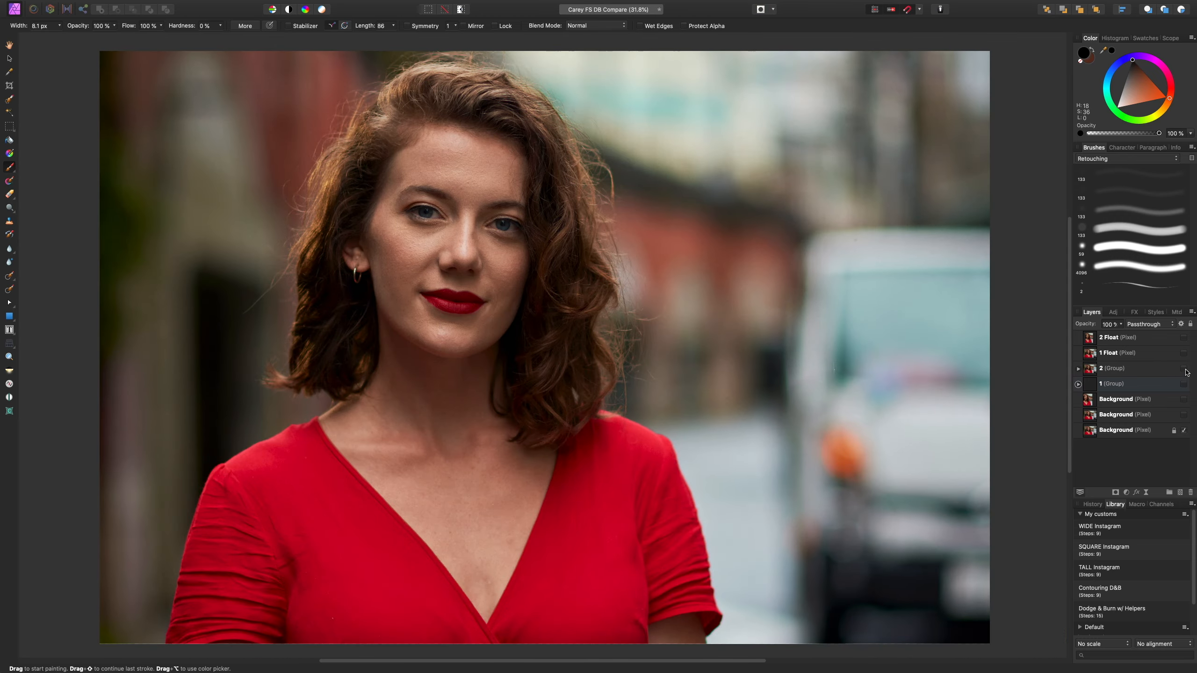
# Show group 1 alone with the face framed at 50%, and add group 2 above it for comparison.
pyautogui.click(1184, 384)
pyautogui.press('super+plus')
pyautogui.scroll(4, 657, 362)
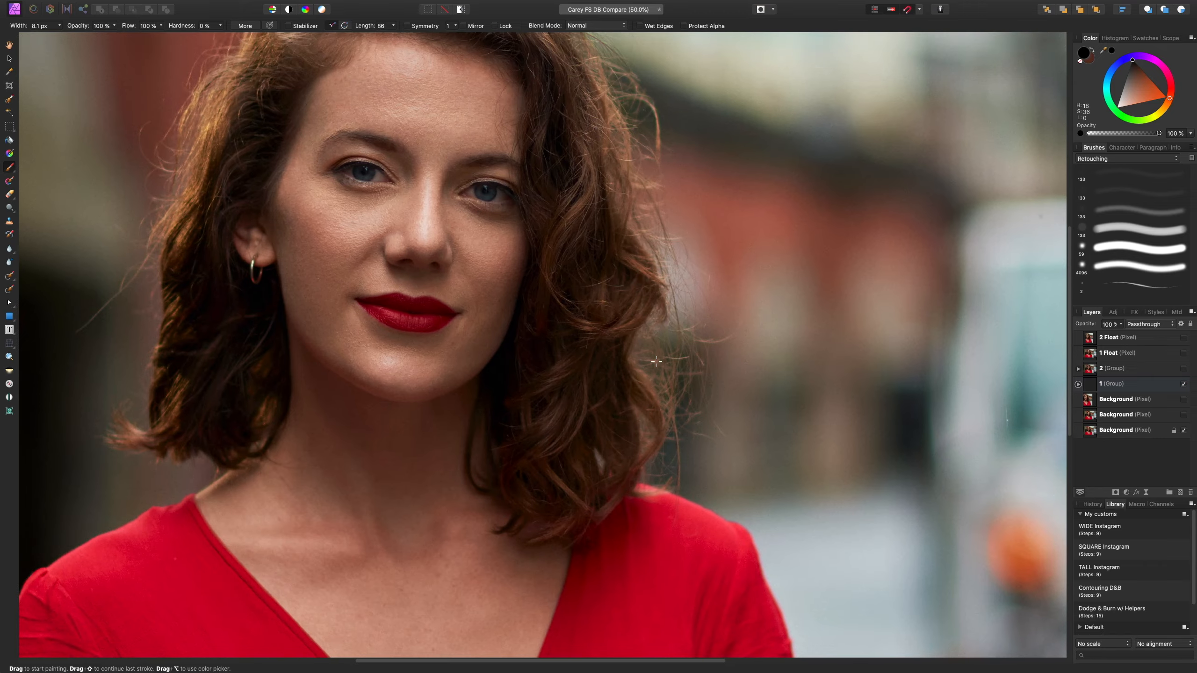
pyautogui.hscroll(-2, 657, 362)
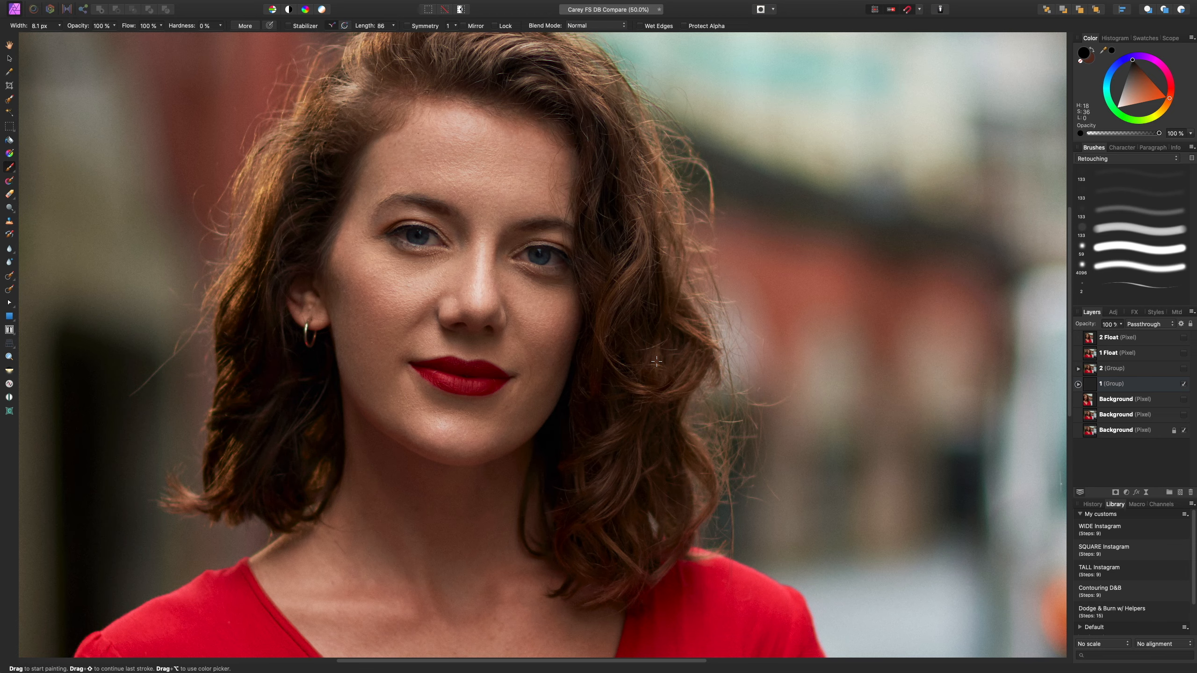
pyautogui.click(1185, 369)
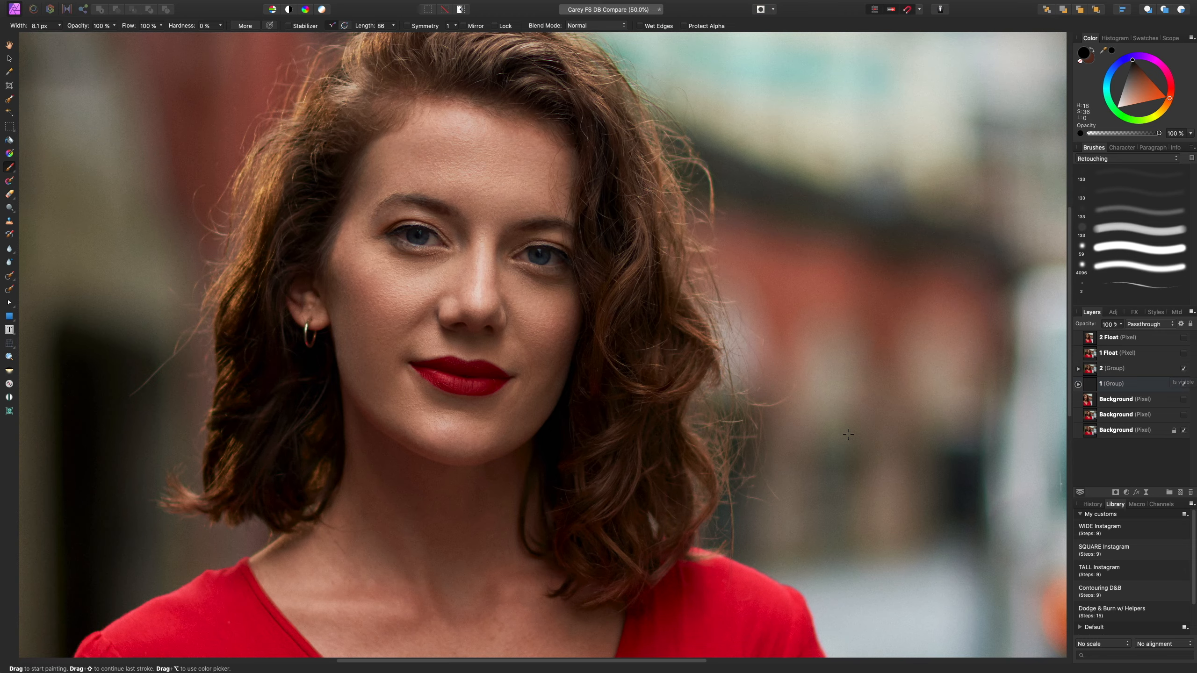
# Show the 2 Float and 1 Float layers and compare the two side-by-side faces at 75% and 50%.
pyautogui.press('super+0')
pyautogui.click(1185, 338)
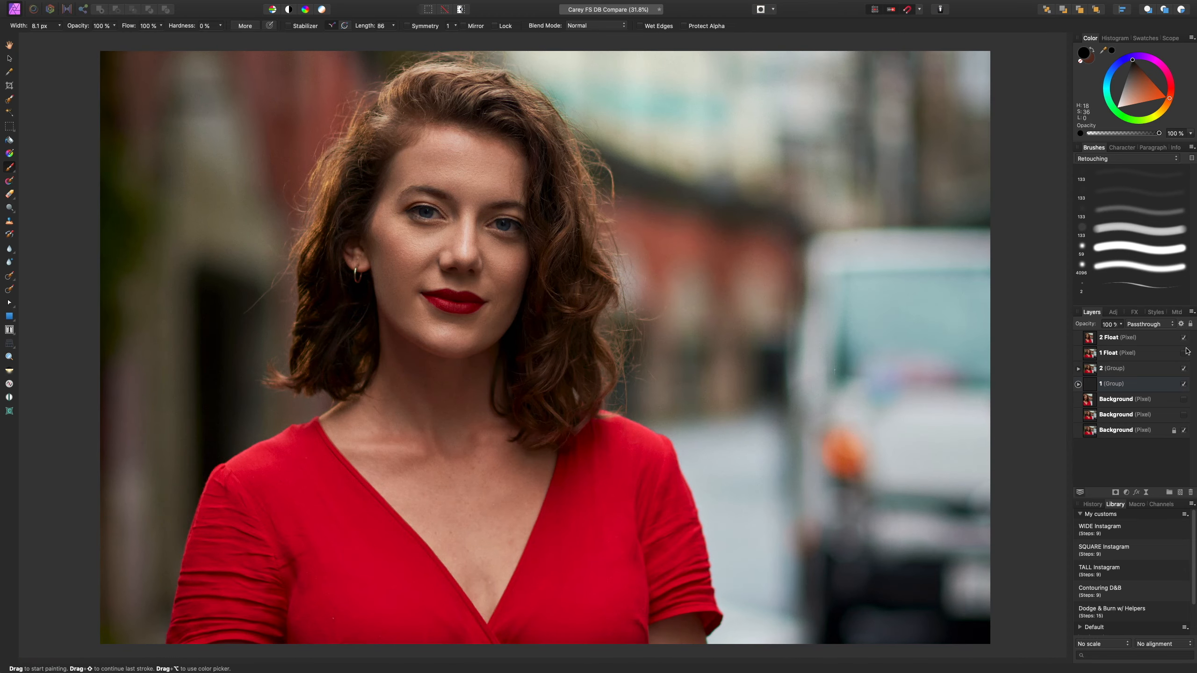
pyautogui.click(1184, 352)
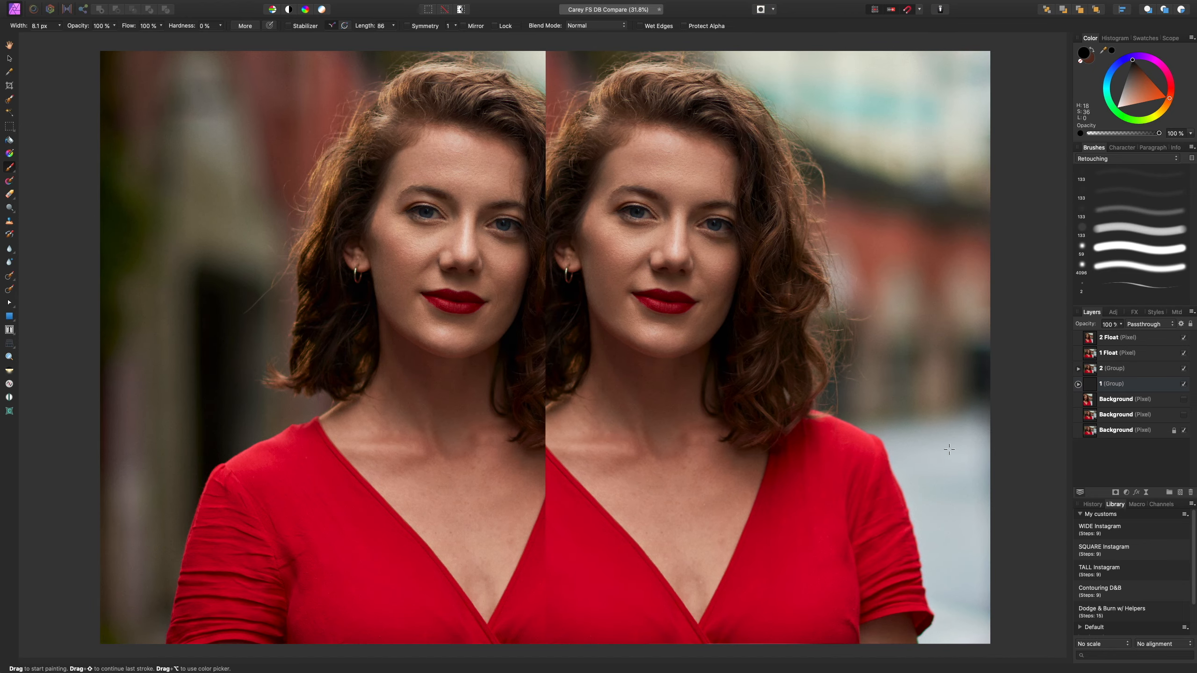
pyautogui.scroll(5, 950, 450)
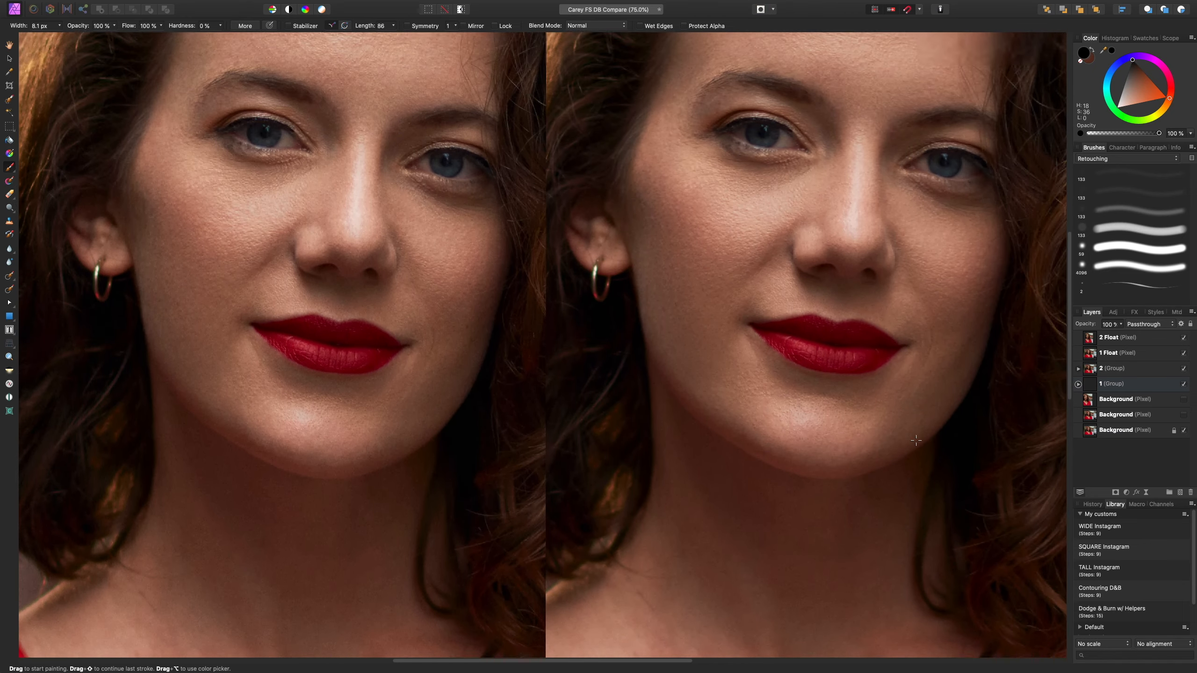
pyautogui.hscroll(1, 916, 441)
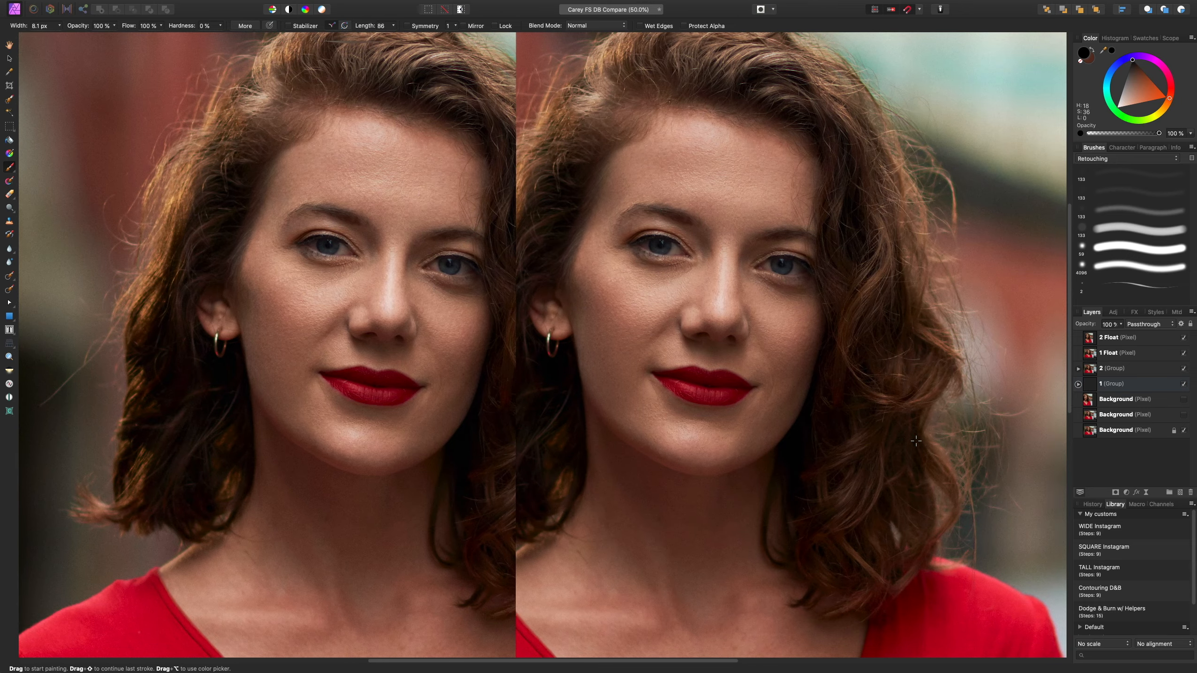